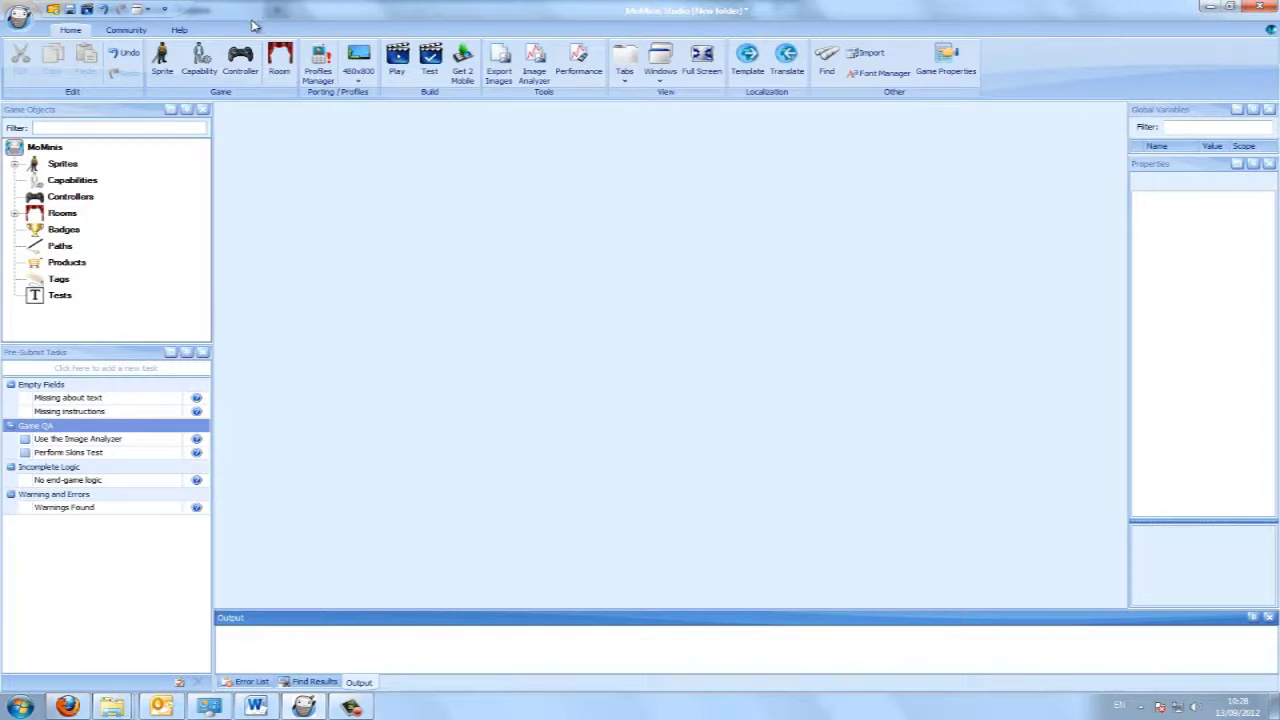
Create a new sprite named EnemyFish.
{"action": "left_click", "coordinate": [162, 58]}
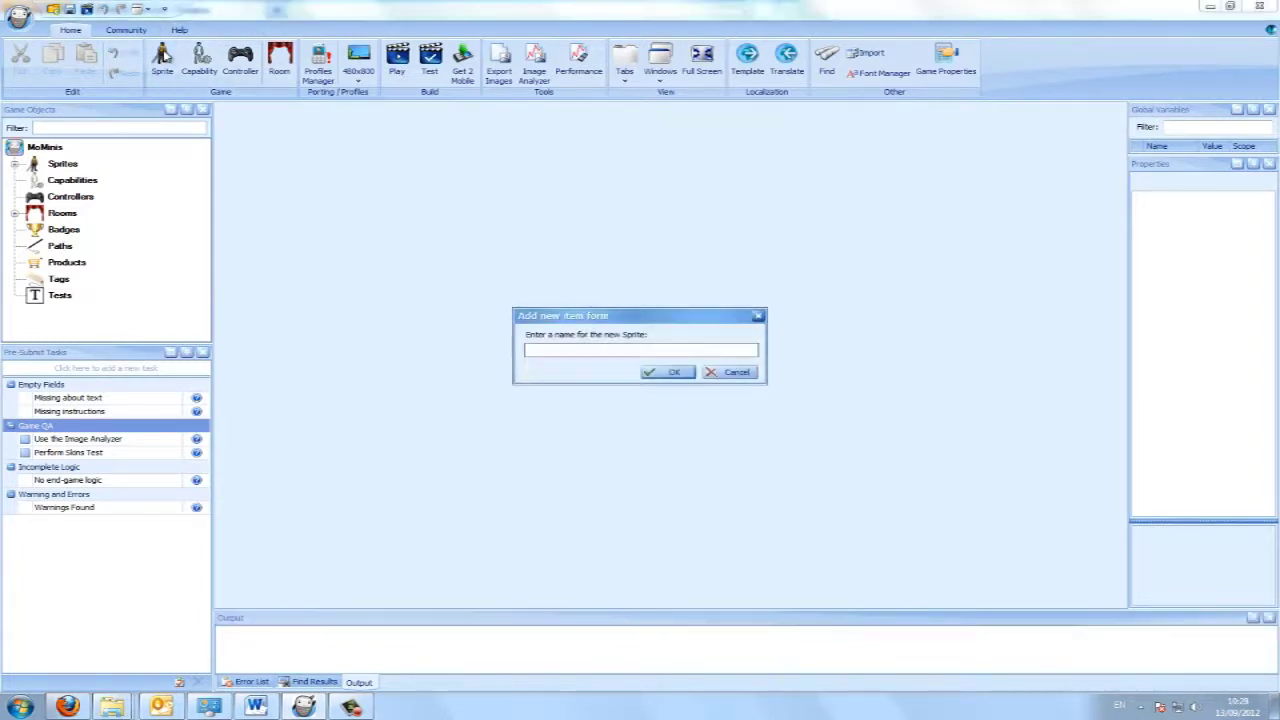
{"action": "type", "text": "EnemyFish"}
{"action": "left_click", "coordinate": [668, 372]}
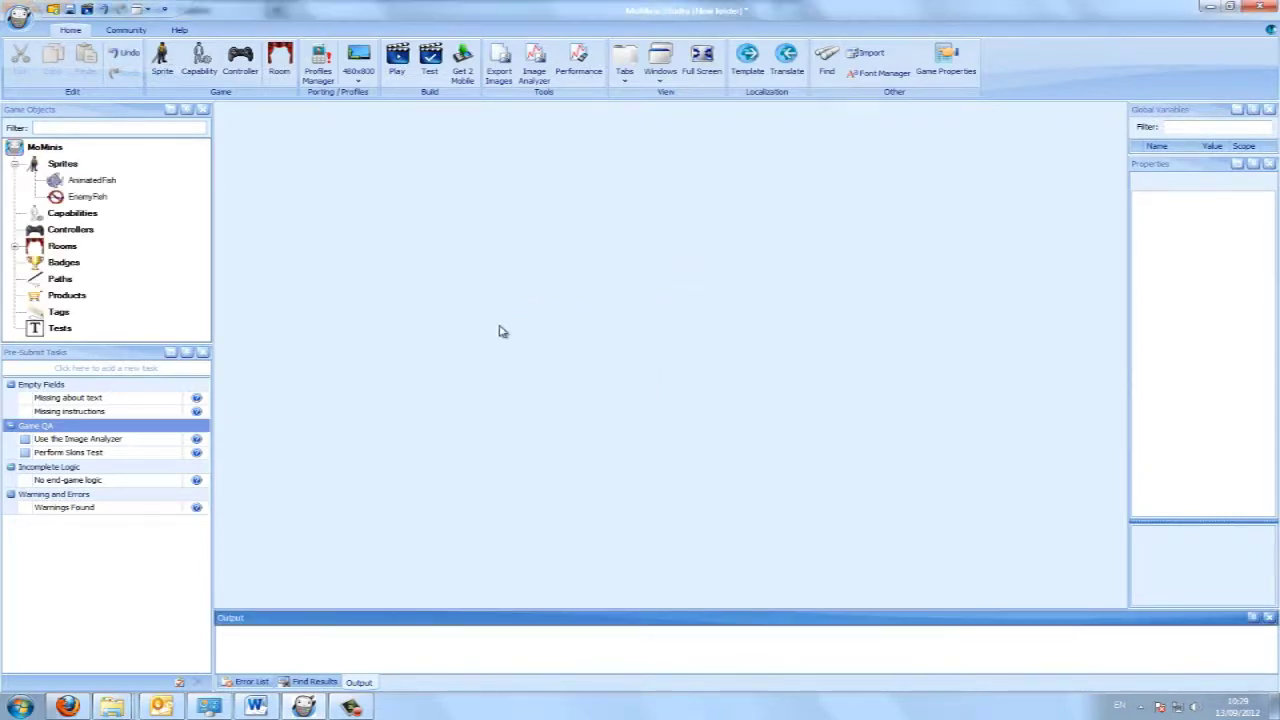
Open the EnemyFish sprite's resources and add a new animation named Swim.
{"action": "double_click", "coordinate": [88, 197]}
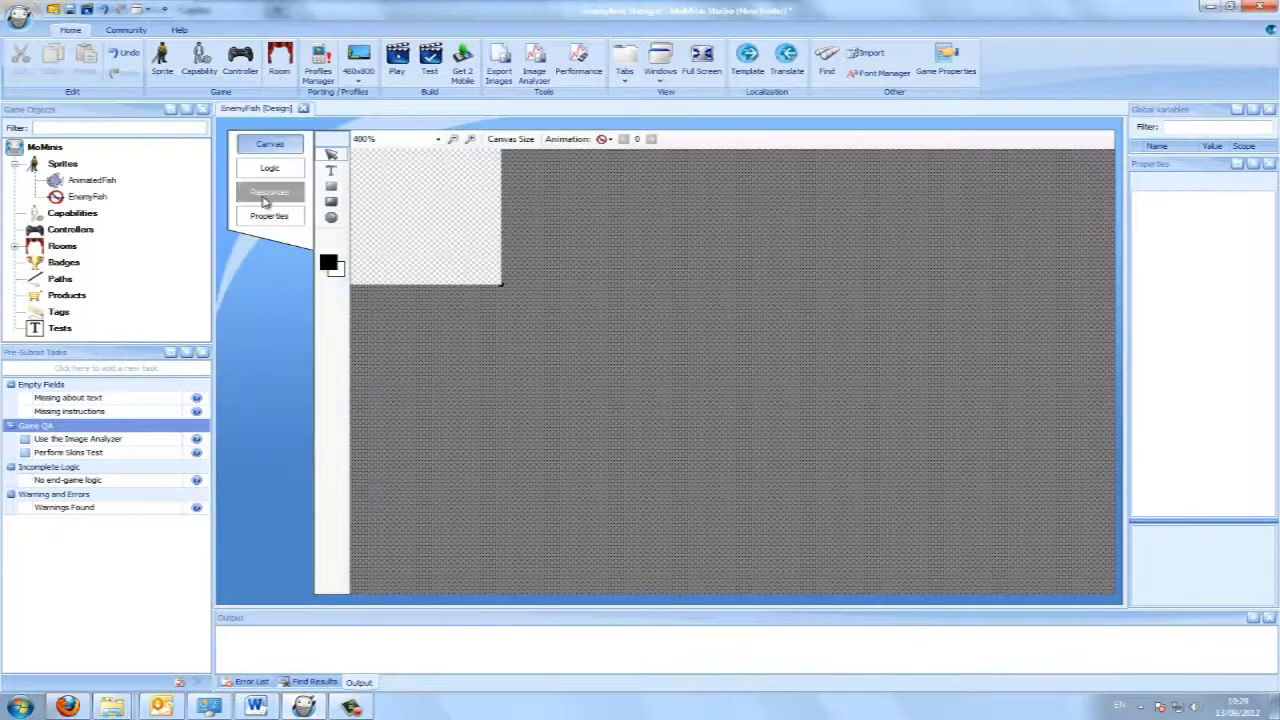
{"action": "left_click", "coordinate": [237, 192]}
{"action": "left_click", "coordinate": [462, 88]}
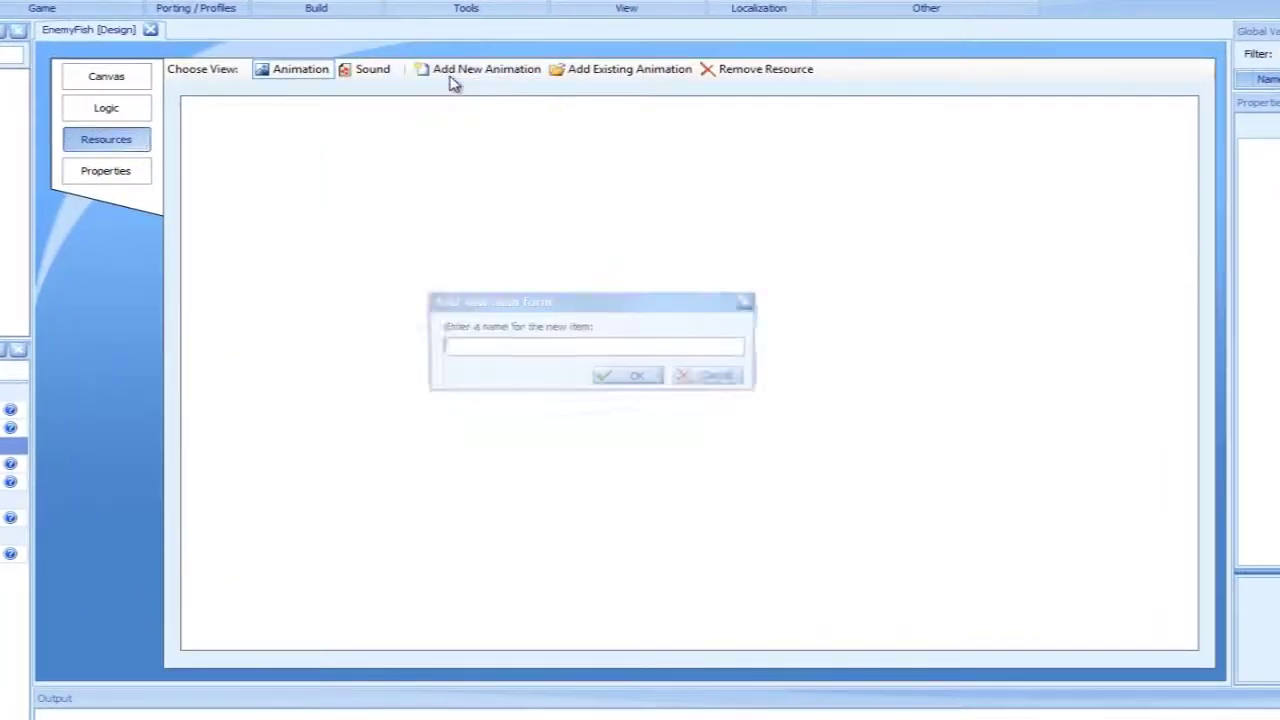
{"action": "type", "text": "Swim"}
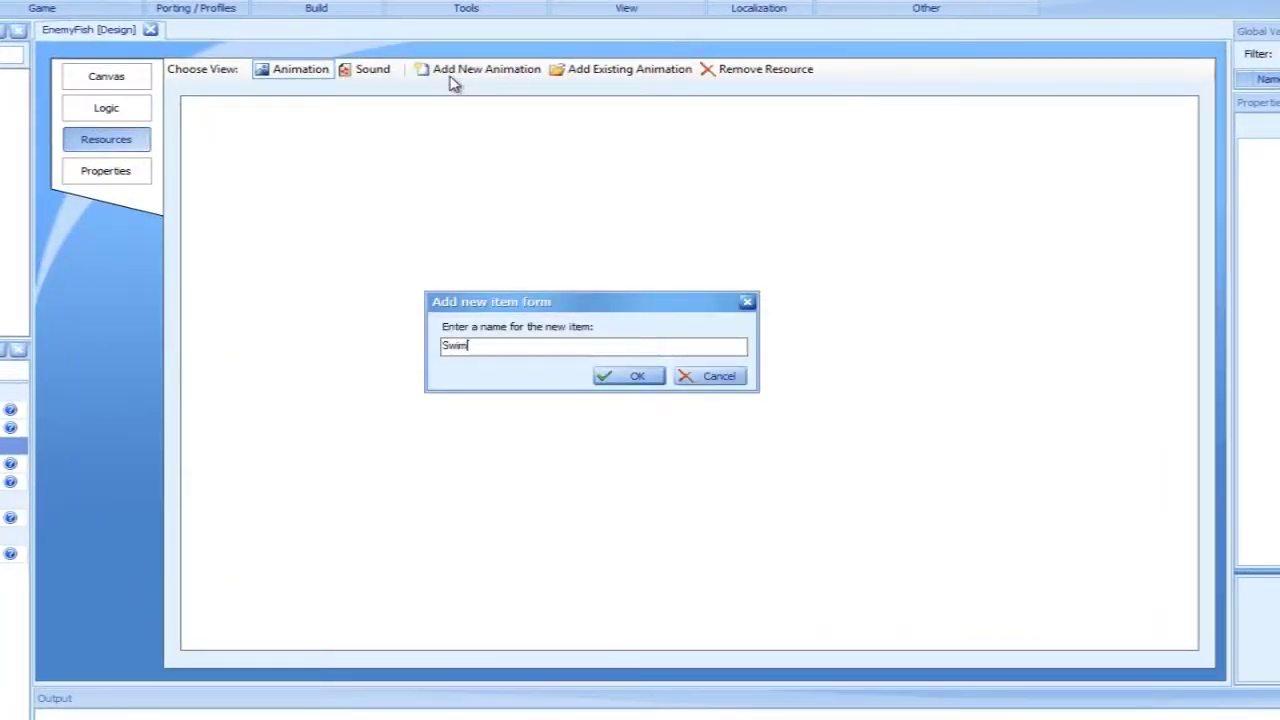
{"action": "left_click", "coordinate": [660, 375]}
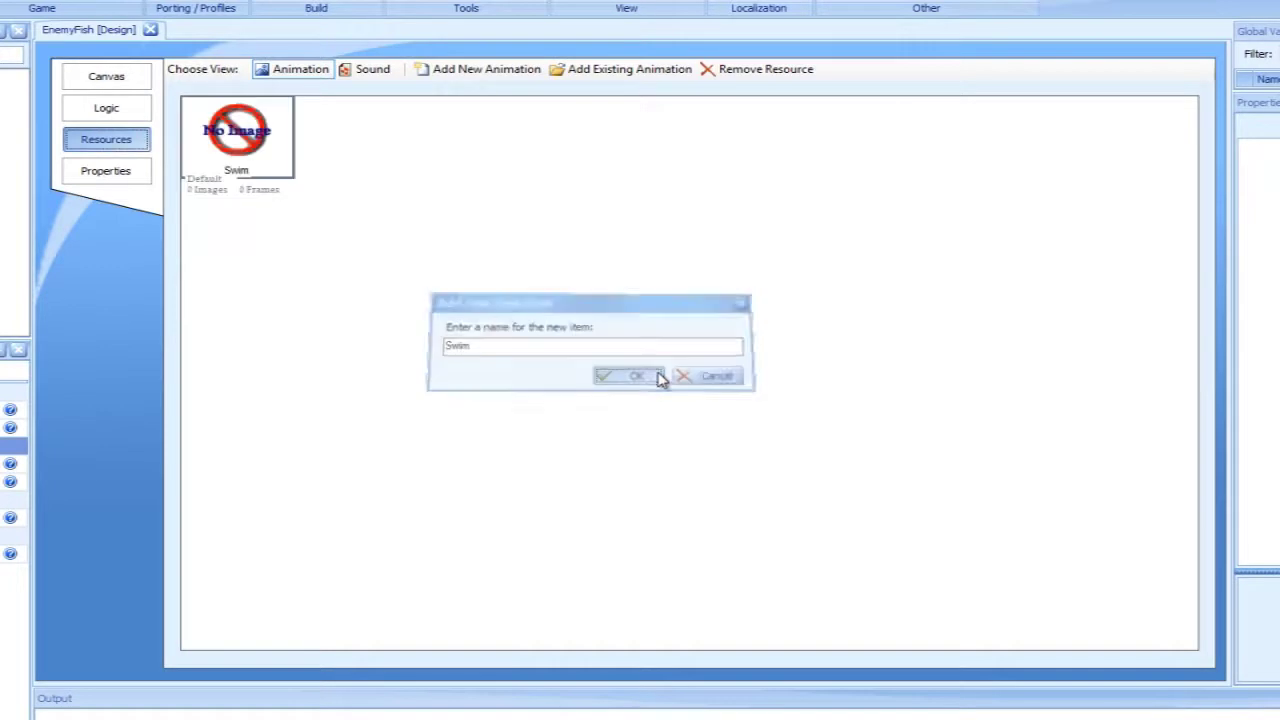
Load Fish10Red_Red(0).png, Fish10Red_Red(1).png and Fish10Red_Red(2).png from the Desktop into the Swim animation's image pool.
{"action": "double_click", "coordinate": [237, 140]}
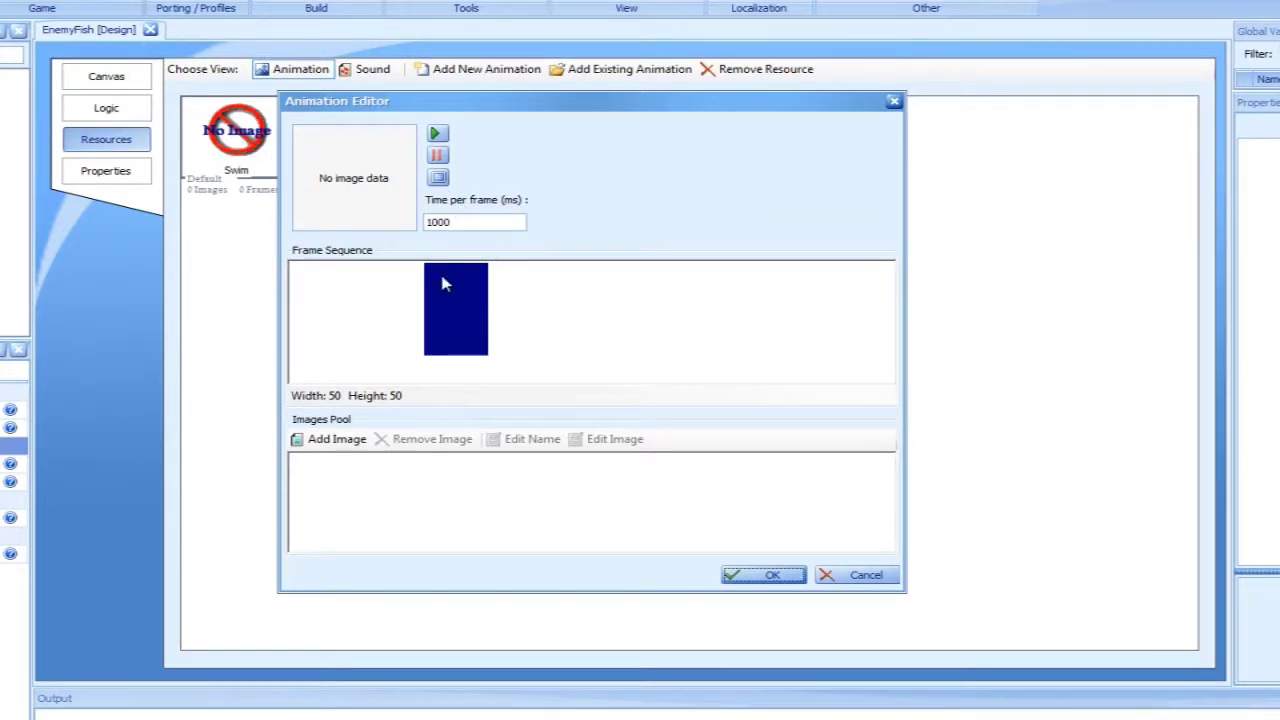
{"action": "left_click", "coordinate": [358, 445]}
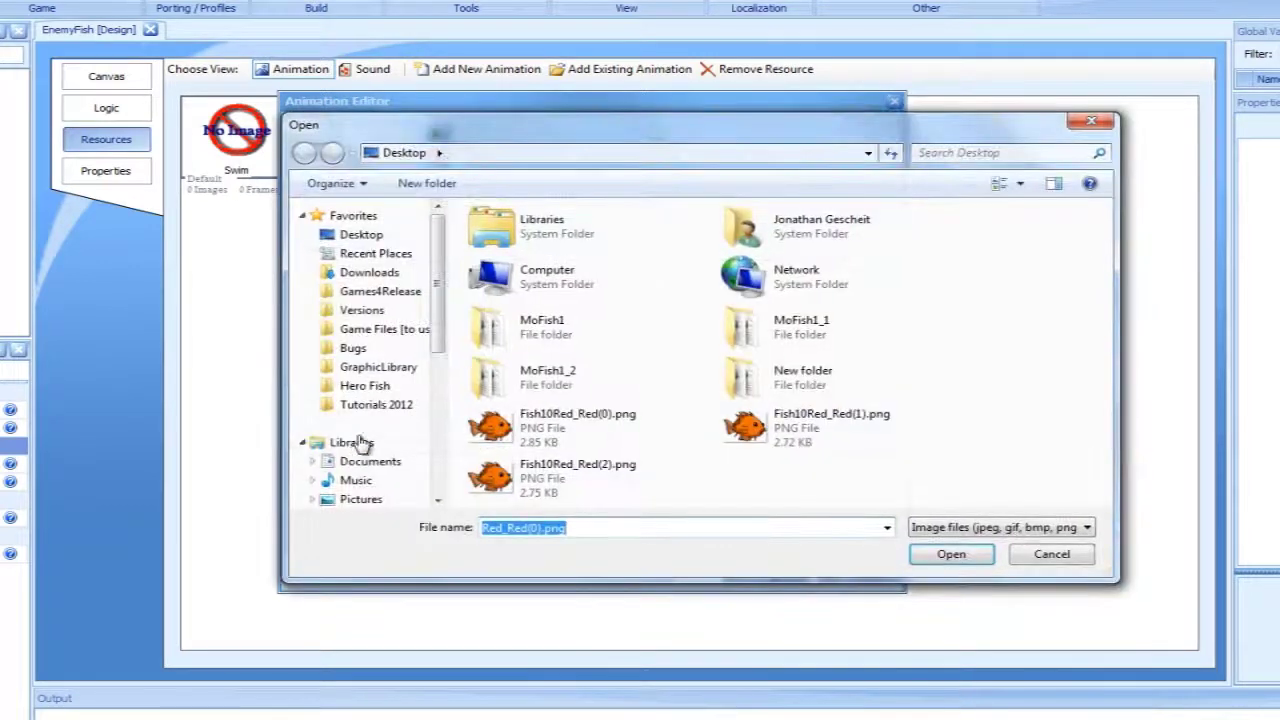
{"action": "left_click", "coordinate": [515, 432]}
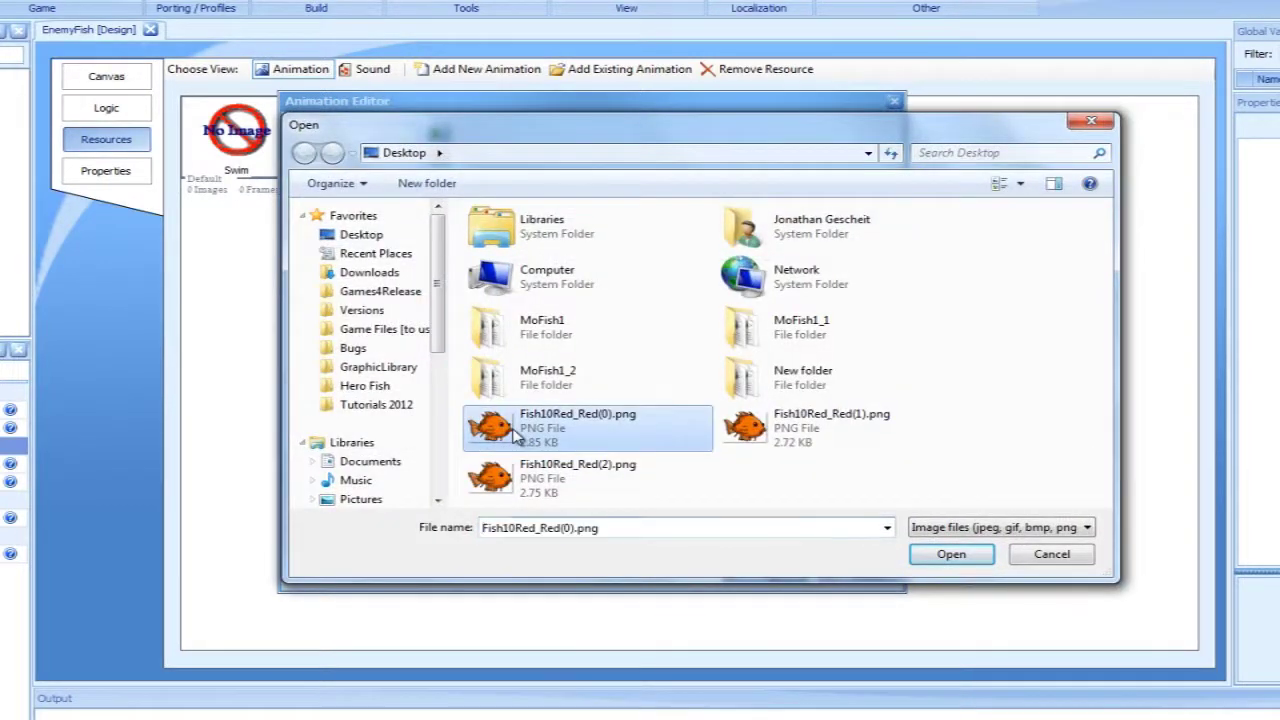
{"action": "left_click", "coordinate": [556, 480], "text": "shift"}
{"action": "left_click", "coordinate": [951, 555]}
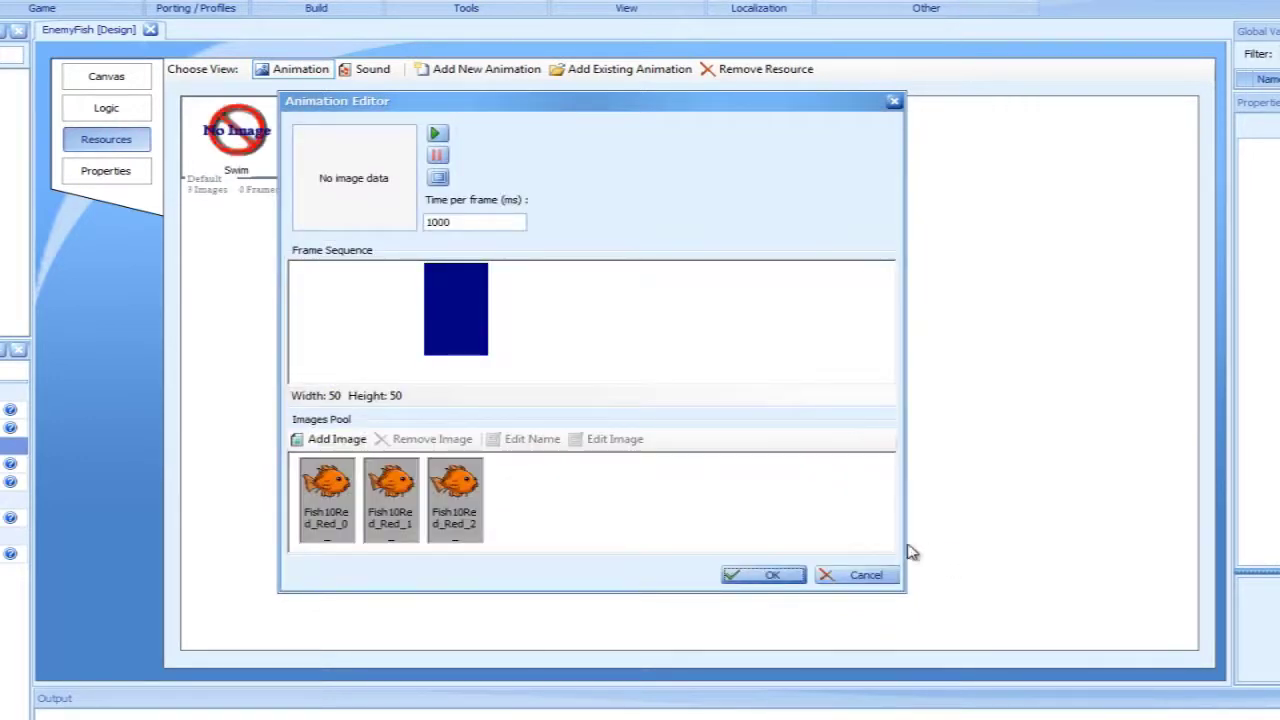
Add all three pool images to the Swim frame sequence and resize the object to the image size.
{"action": "left_click", "coordinate": [333, 482]}
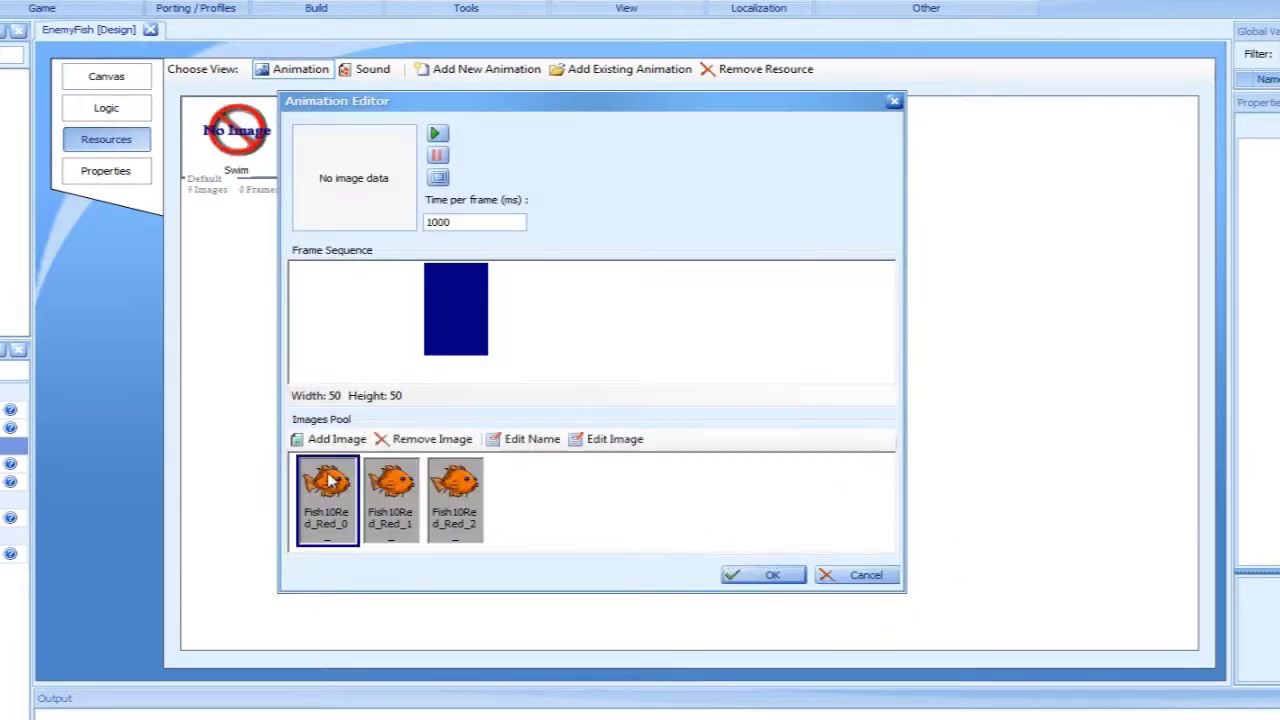
{"action": "left_click", "coordinate": [403, 485], "text": "ctrl"}
{"action": "left_click", "coordinate": [447, 488], "text": "ctrl"}
{"action": "left_click_drag", "start_coordinate": [447, 488], "coordinate": [335, 348]}
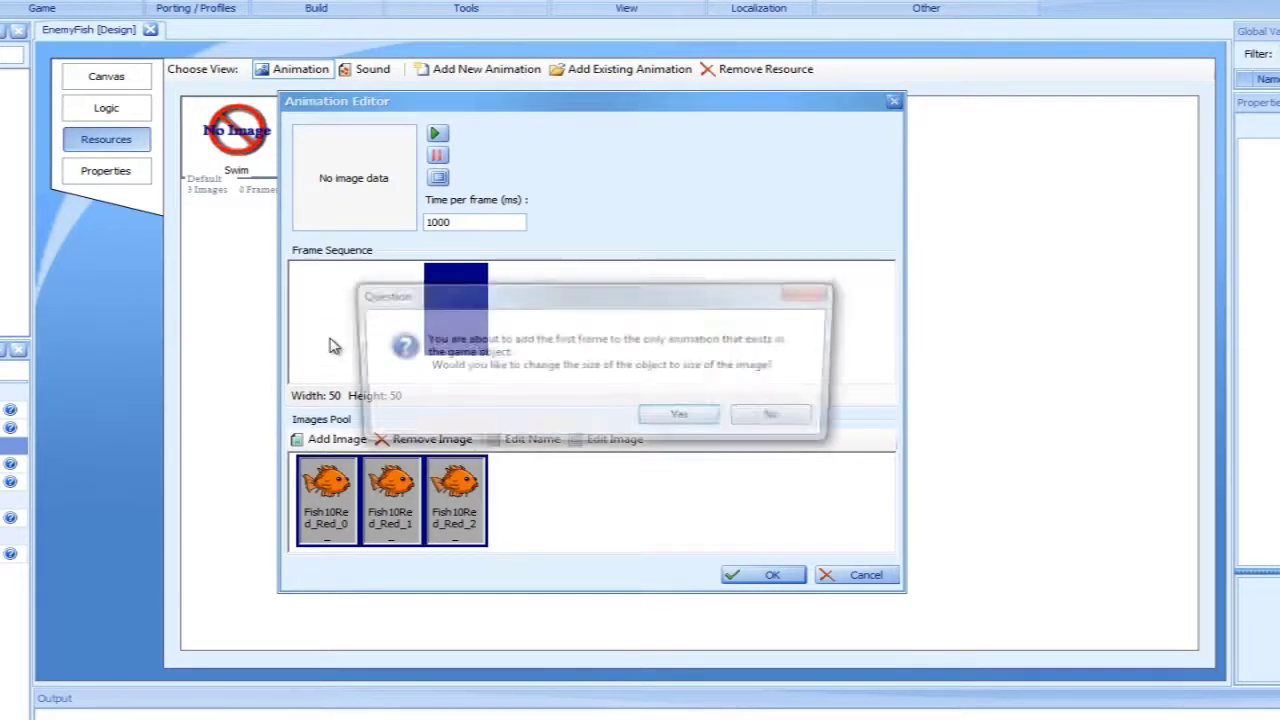
{"action": "left_click", "coordinate": [670, 420]}
Preview the Swim animation, set its time per frame to 200 ms and accept the animation.
{"action": "left_click", "coordinate": [437, 135]}
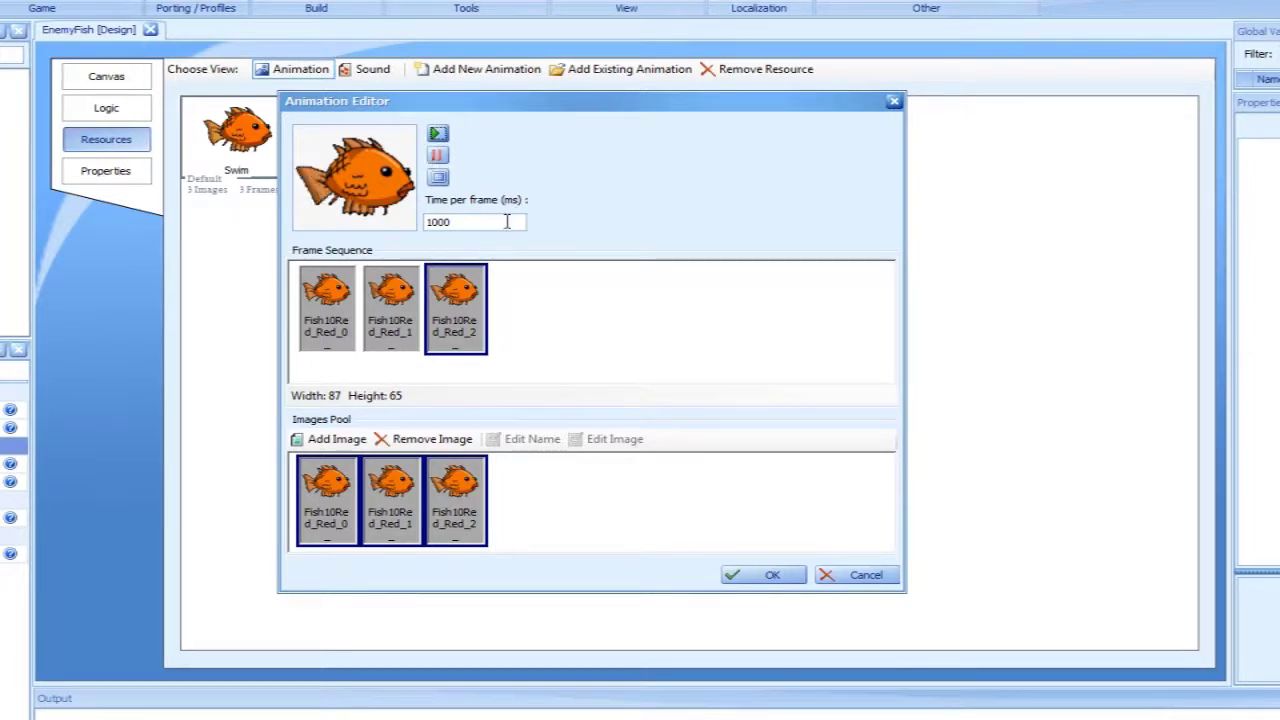
{"action": "left_click_drag", "start_coordinate": [509, 221], "coordinate": [412, 229]}
{"action": "type", "text": "200"}
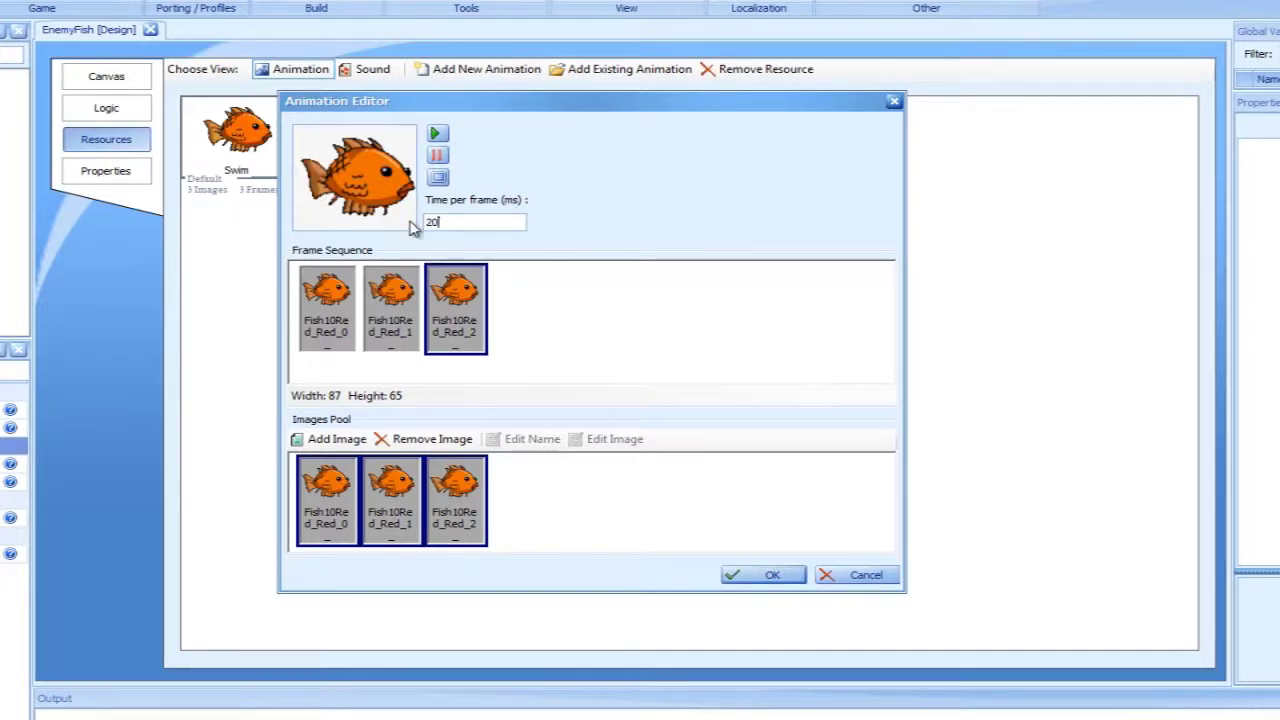
{"action": "left_click", "coordinate": [672, 306]}
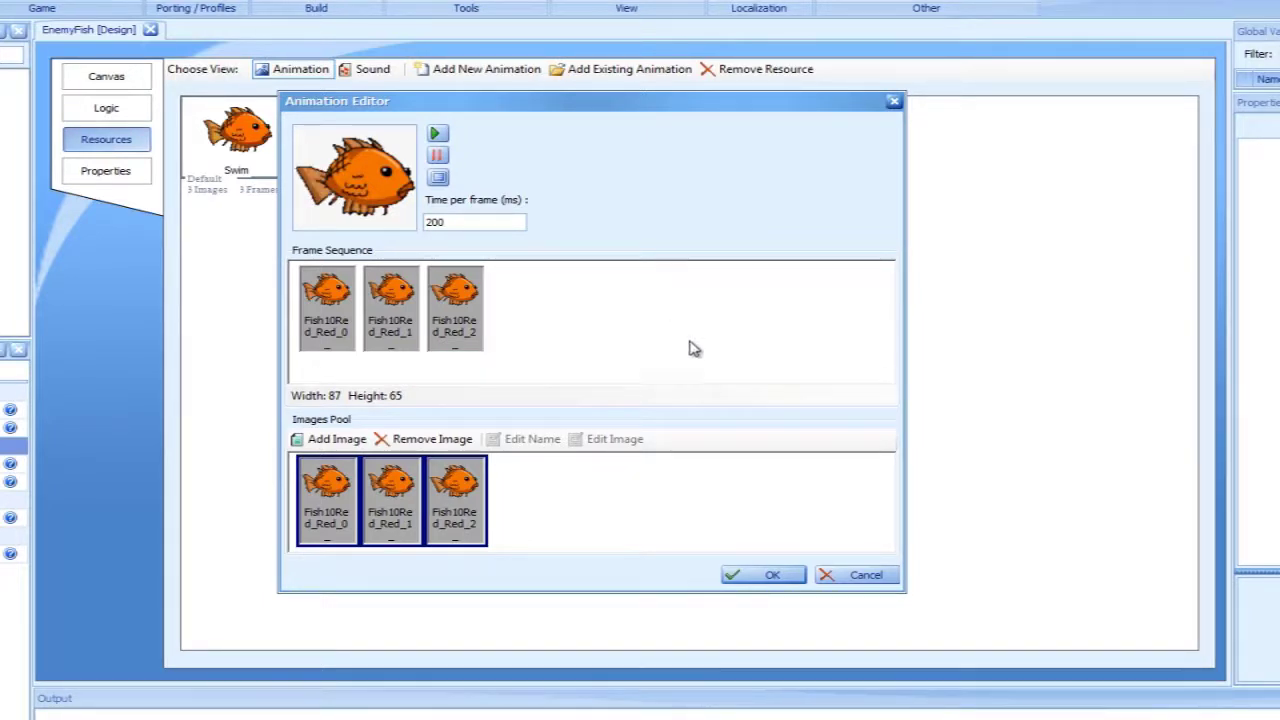
{"action": "left_click", "coordinate": [748, 576]}
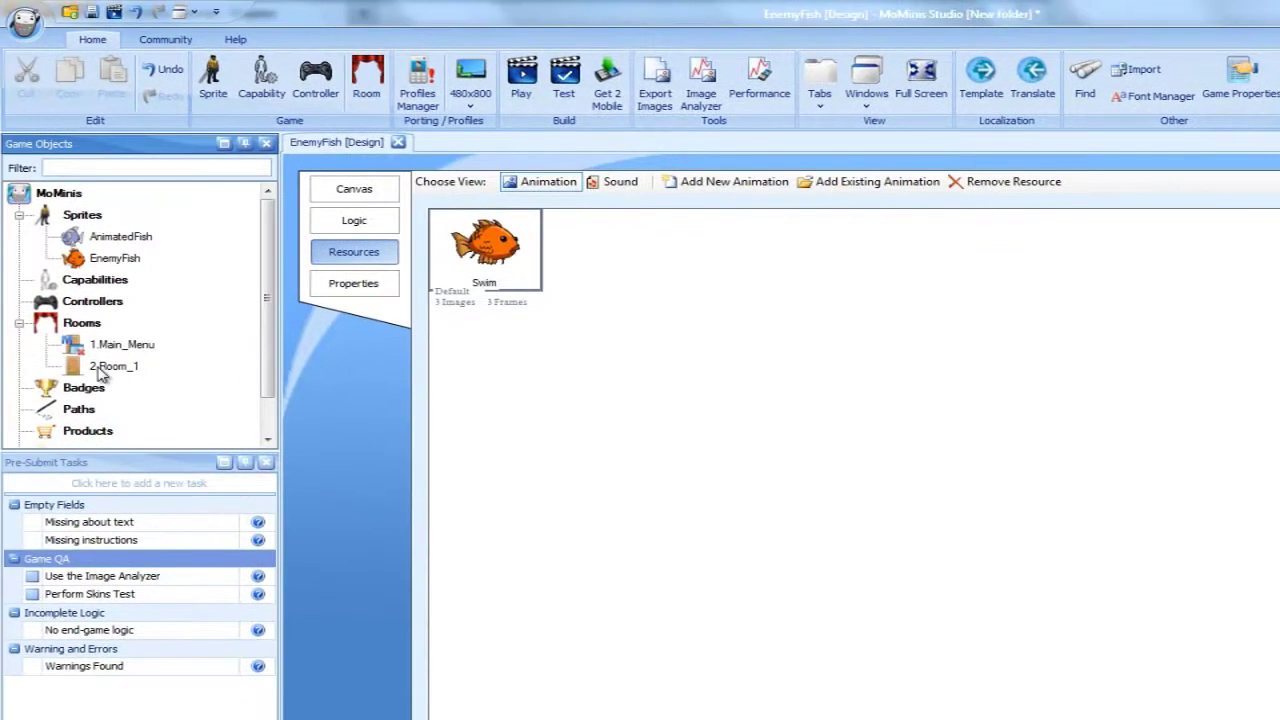
Open Room_1 and place an EnemyFish instance to the left of the purple fish.
{"action": "left_click", "coordinate": [101, 371]}
{"action": "double_click", "coordinate": [101, 368]}
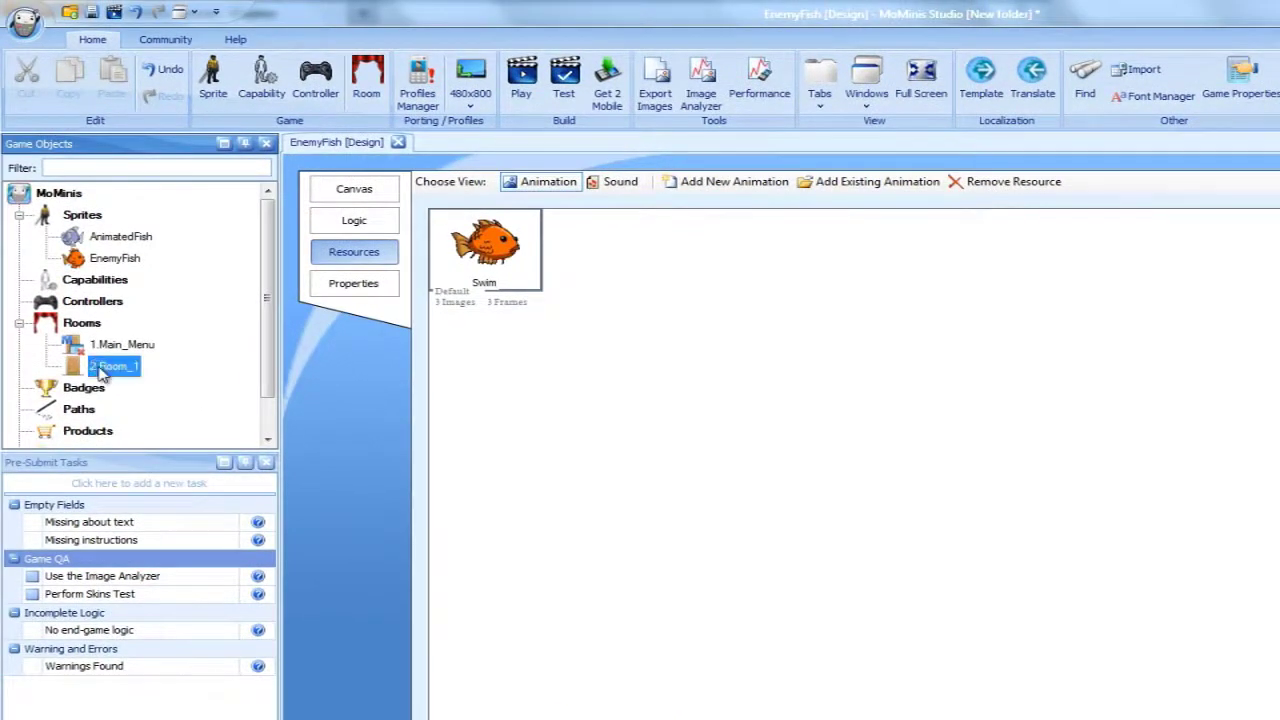
{"action": "left_click_drag", "start_coordinate": [110, 260], "coordinate": [465, 412]}
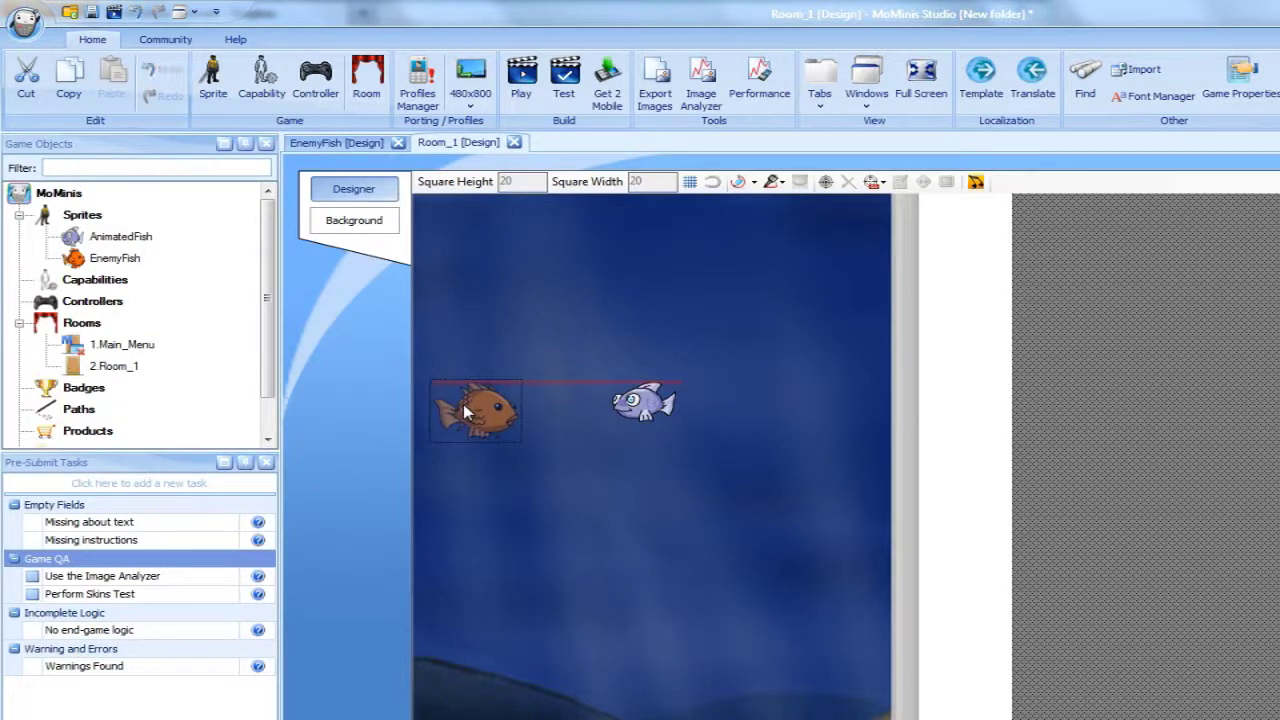
{"action": "left_click_drag", "start_coordinate": [465, 412], "coordinate": [465, 412]}
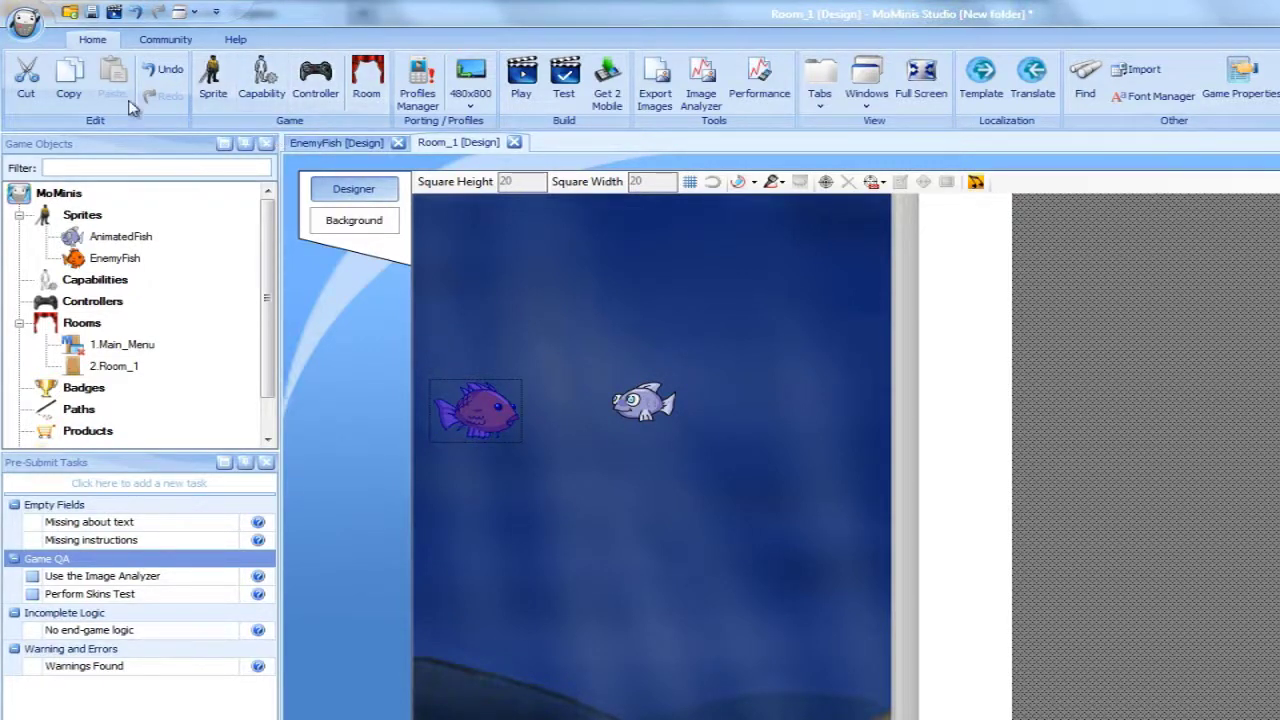
Run the game in the simulator, skip from the main menu to Room_1 to watch both fish, and close the simulator.
{"action": "left_click", "coordinate": [113, 12]}
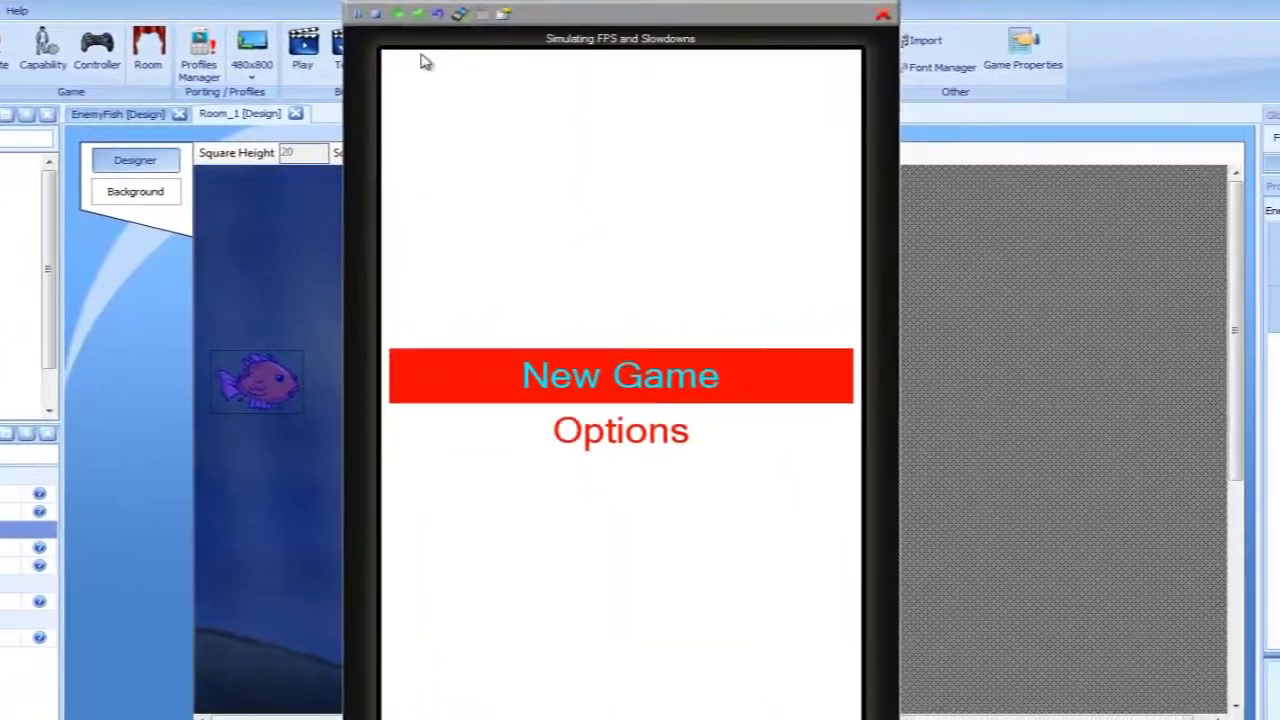
{"action": "left_click", "coordinate": [417, 14]}
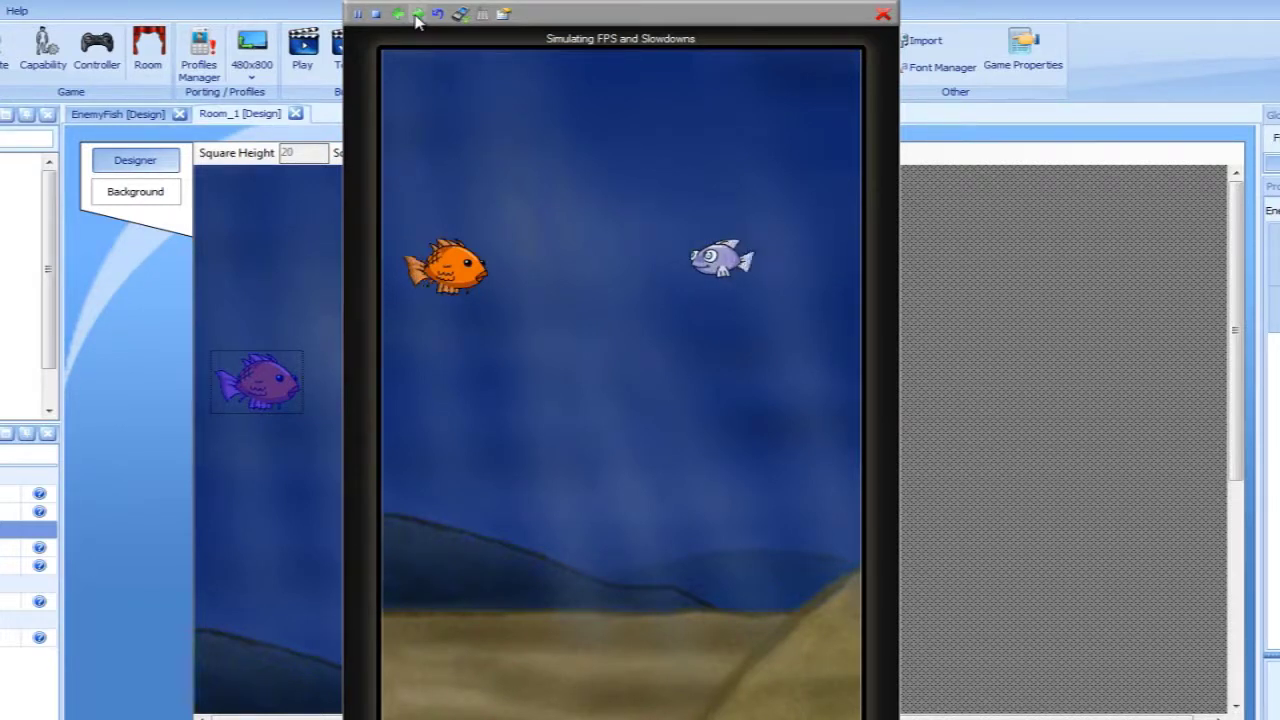
{"action": "left_click", "coordinate": [882, 14]}
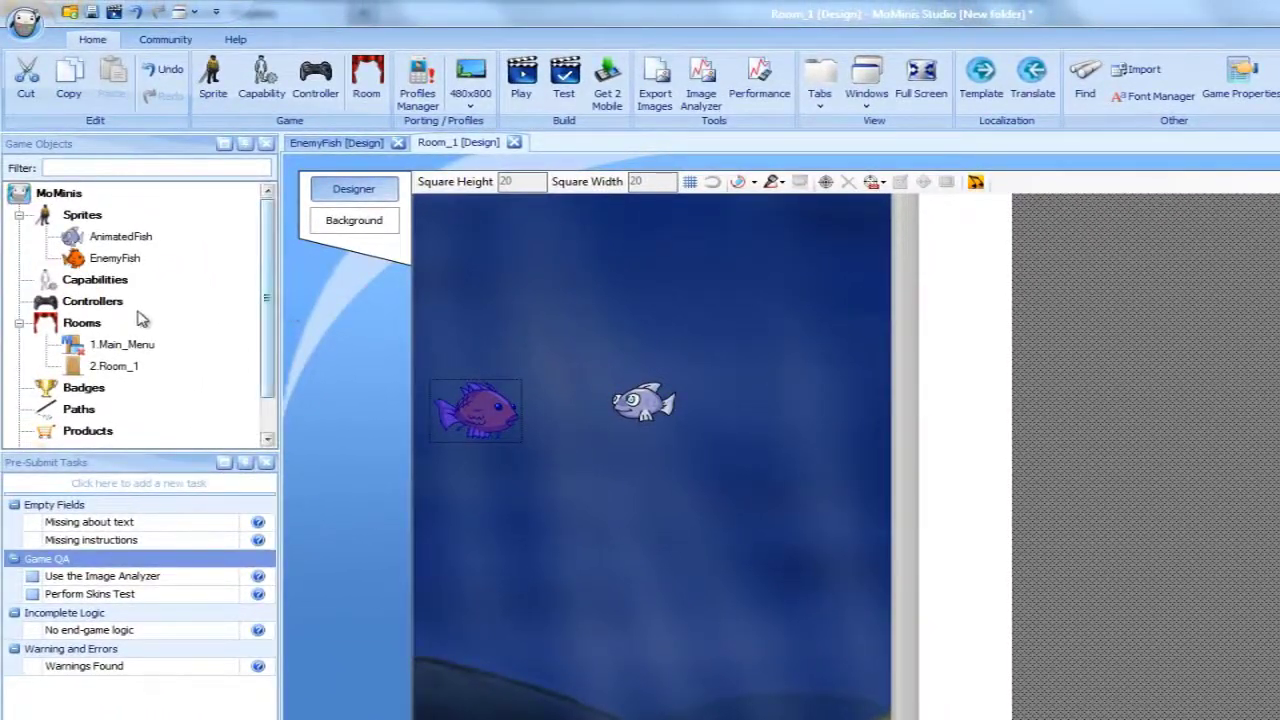
Add a Collision event to EnemyFish's logic for type AnimatedFish, with Pixel Level precision and the Collision Started state.
{"action": "left_click", "coordinate": [157, 246]}
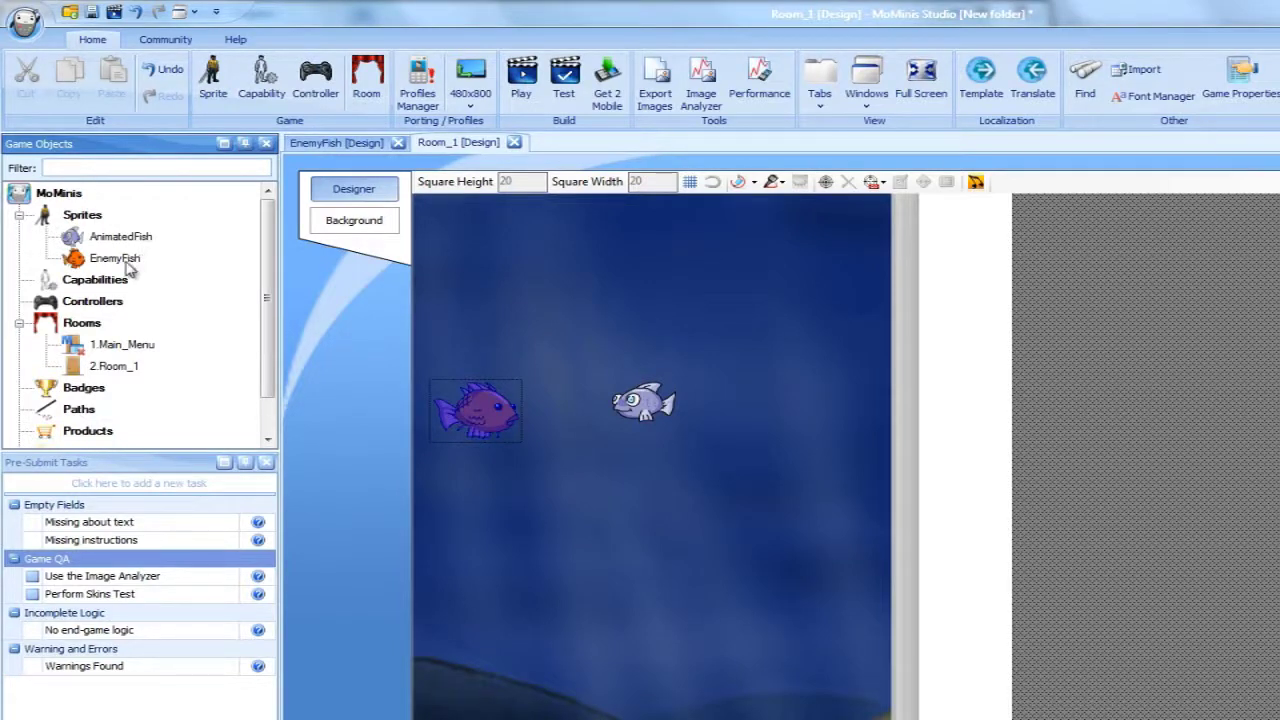
{"action": "double_click", "coordinate": [127, 264]}
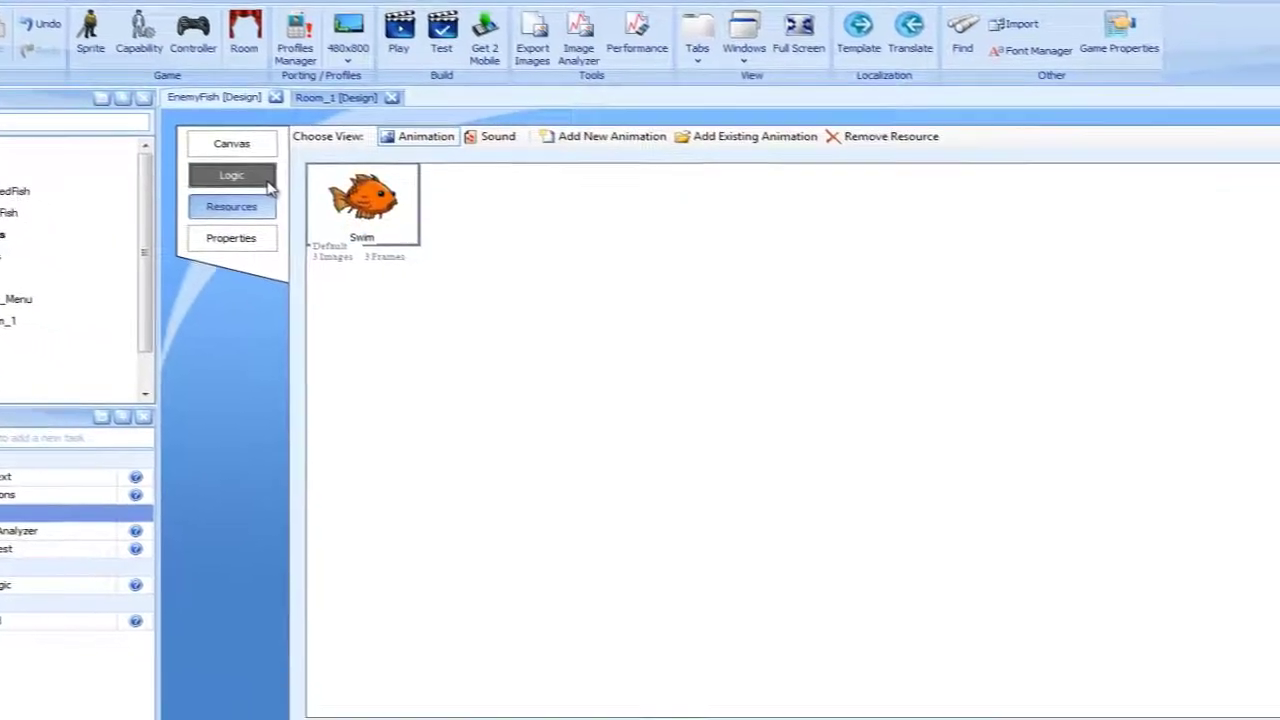
{"action": "left_click", "coordinate": [264, 180]}
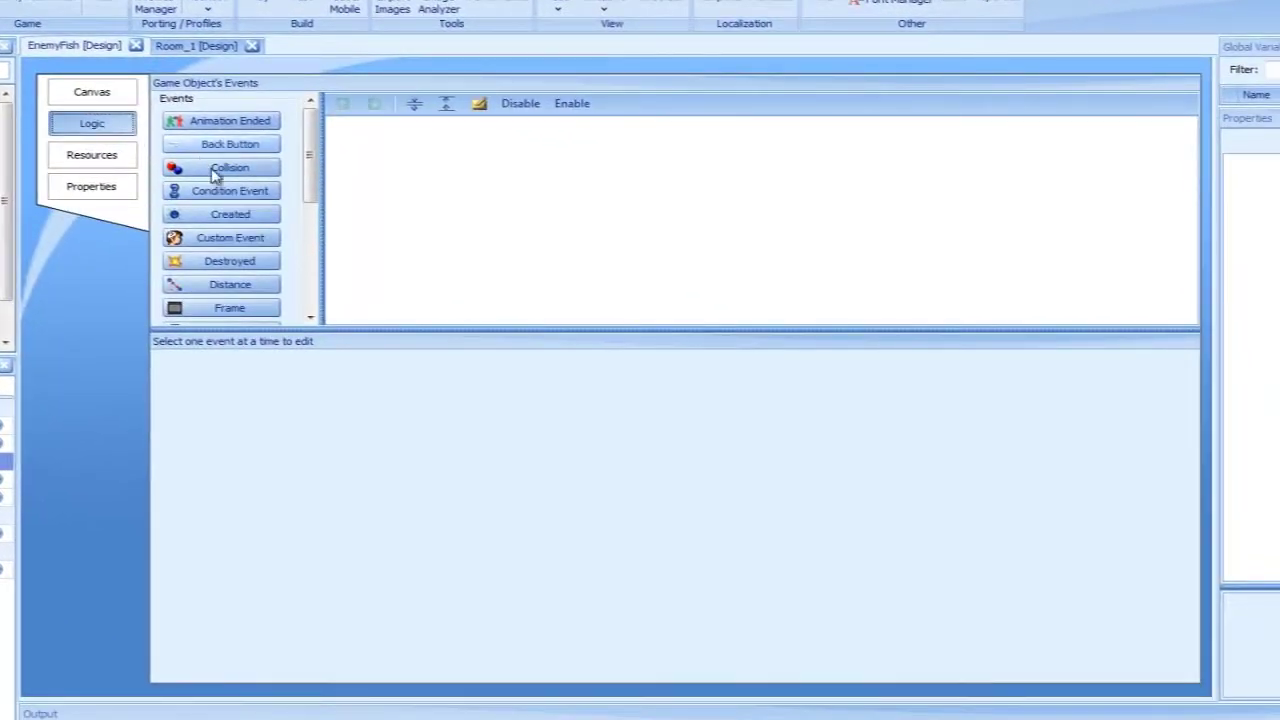
{"action": "left_click", "coordinate": [217, 172]}
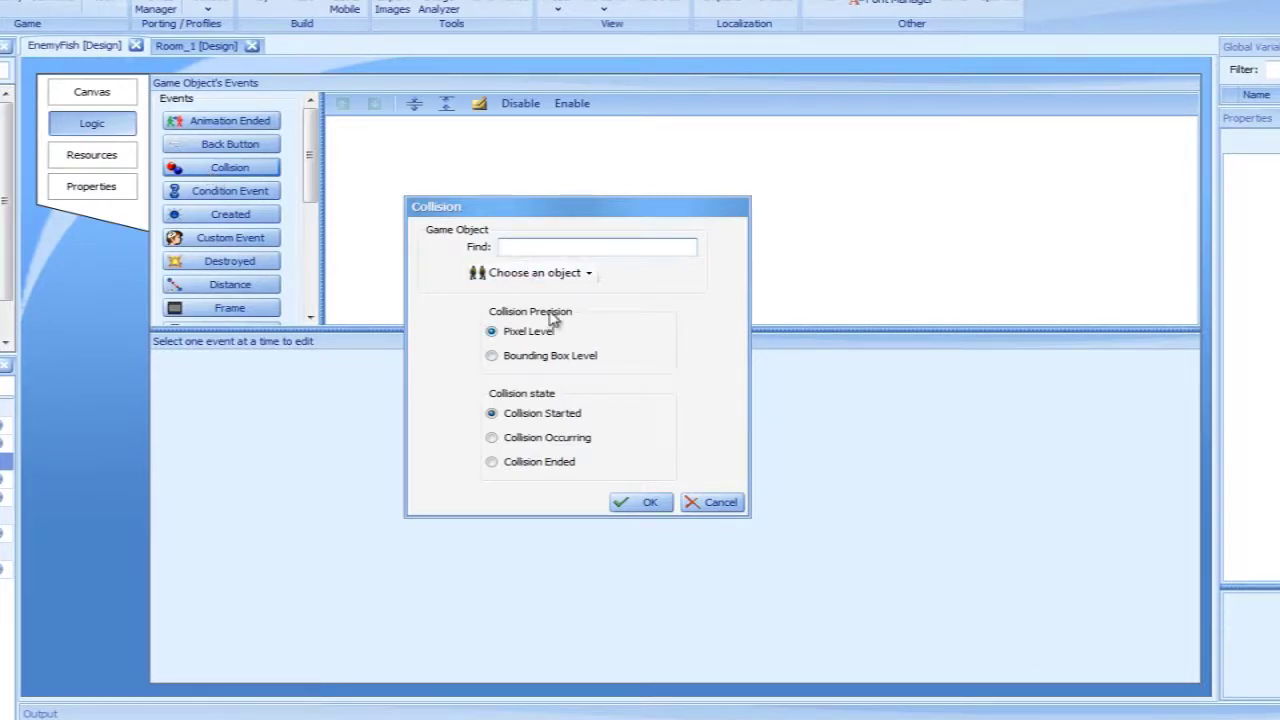
{"action": "left_click", "coordinate": [562, 272]}
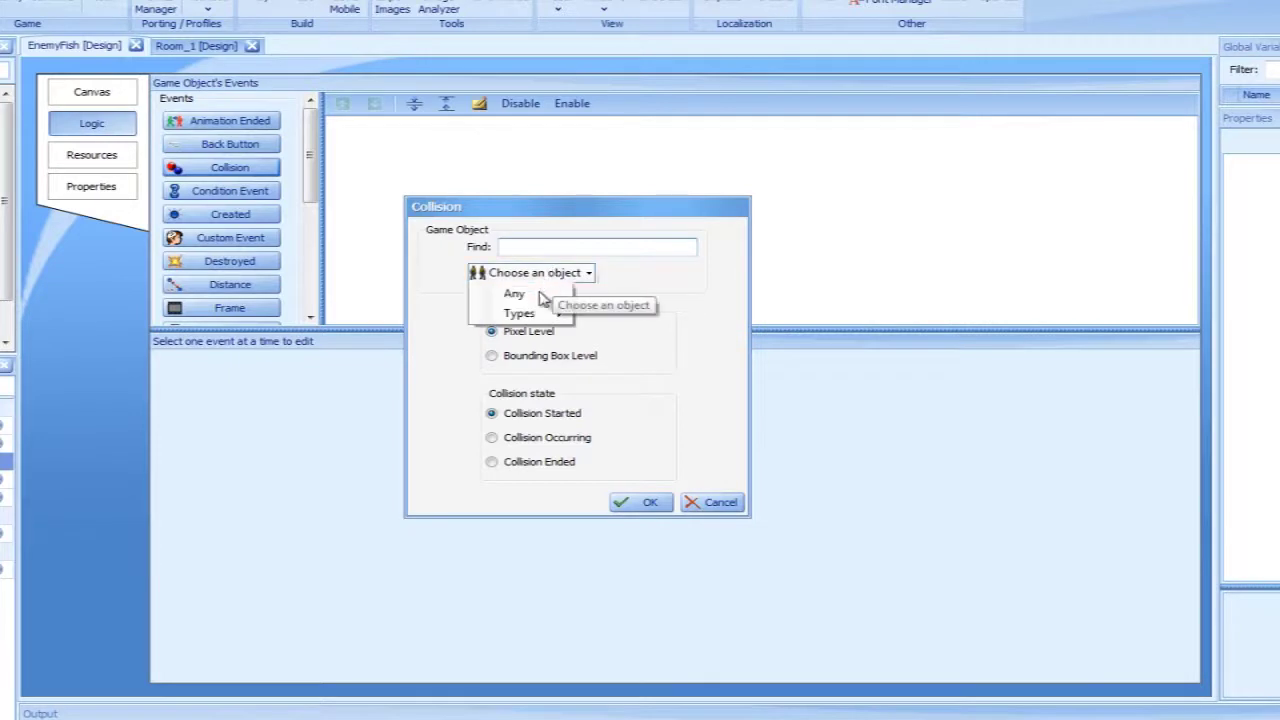
{"action": "mouse_move", "coordinate": [530, 313]}
{"action": "left_click", "coordinate": [606, 318]}
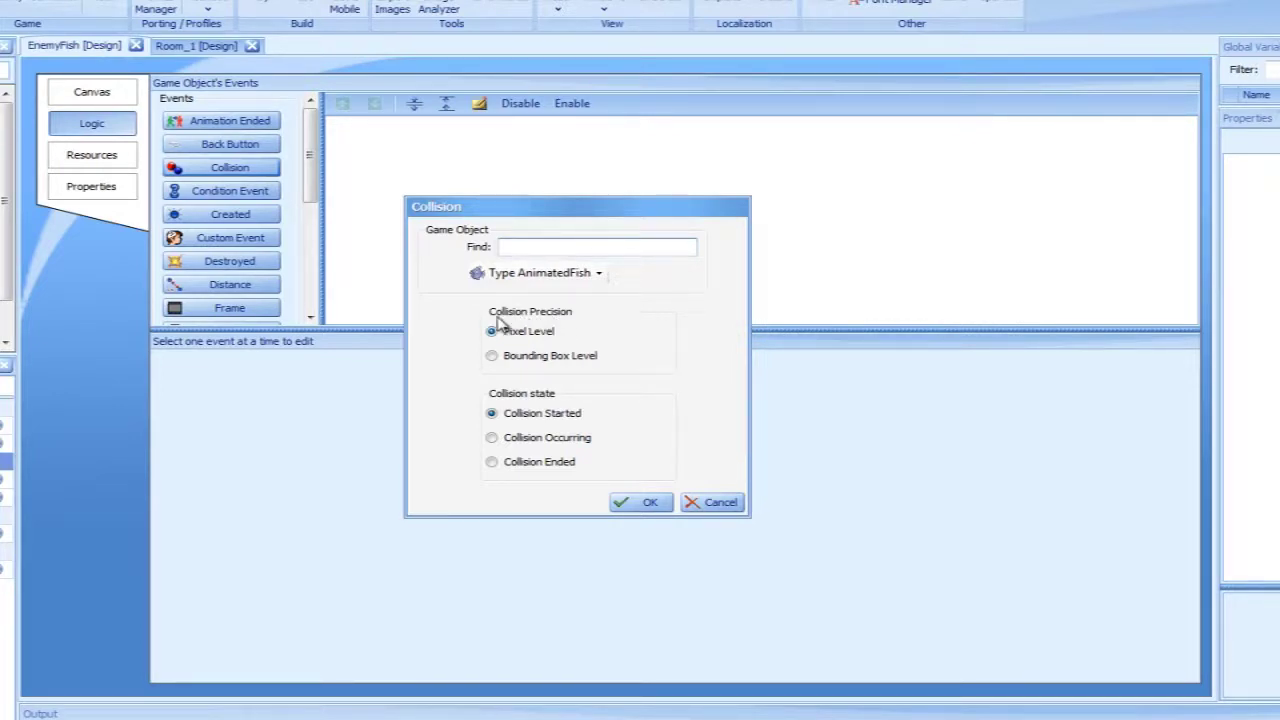
{"action": "left_click", "coordinate": [648, 504]}
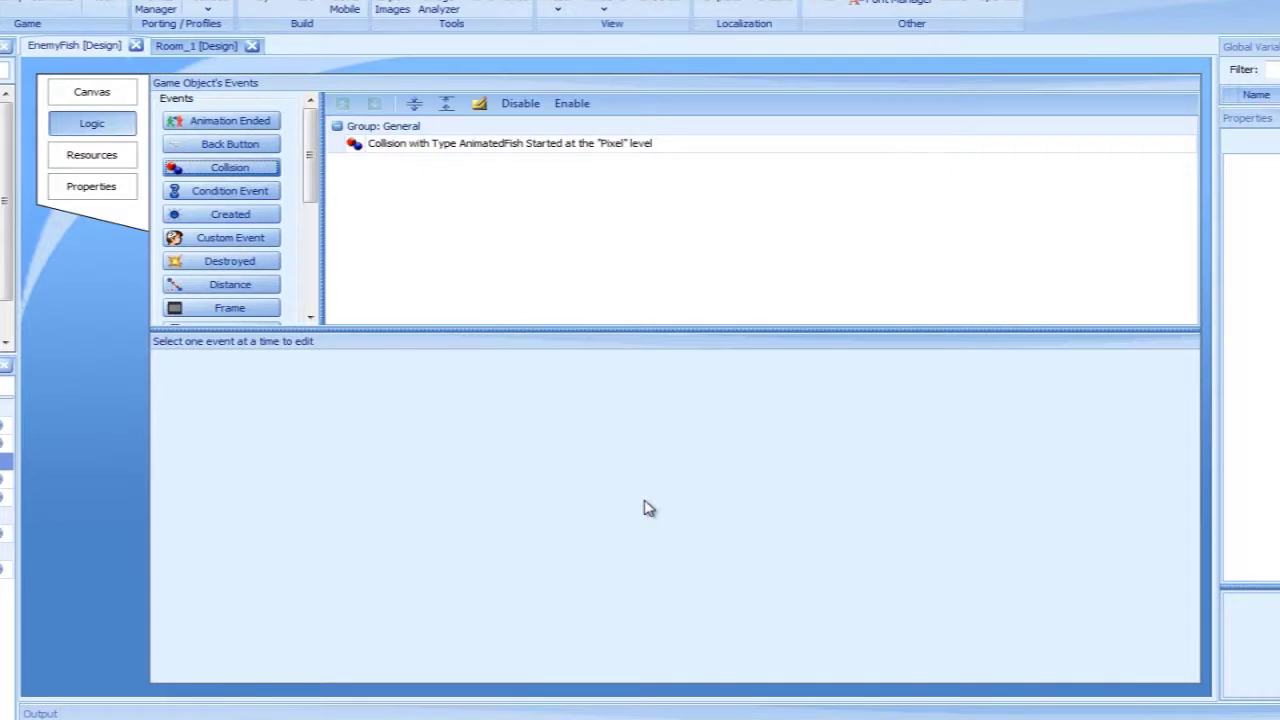
Start adding a Destroy action to the AnimatedFish collision event, filtering the actions by "des".
{"action": "left_click", "coordinate": [537, 146]}
{"action": "left_click", "coordinate": [266, 370]}
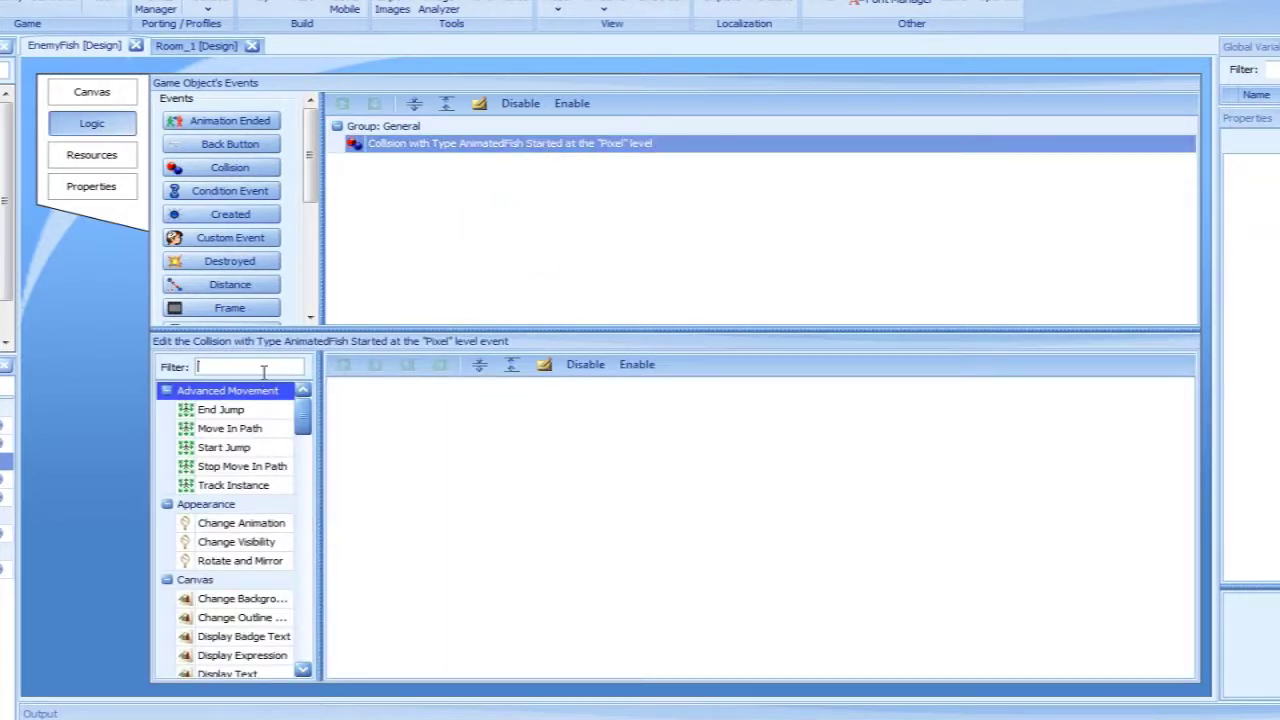
{"action": "type", "text": "des"}
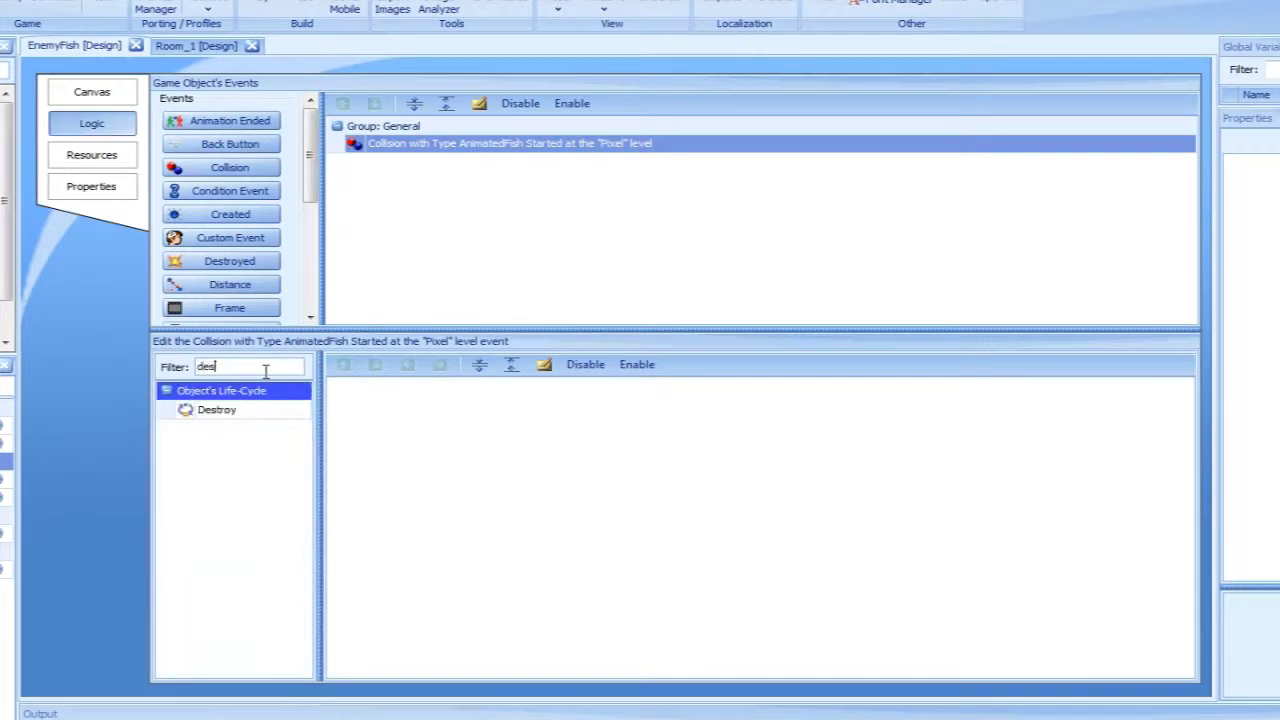
{"action": "left_click_drag", "start_coordinate": [238, 411], "coordinate": [404, 438]}
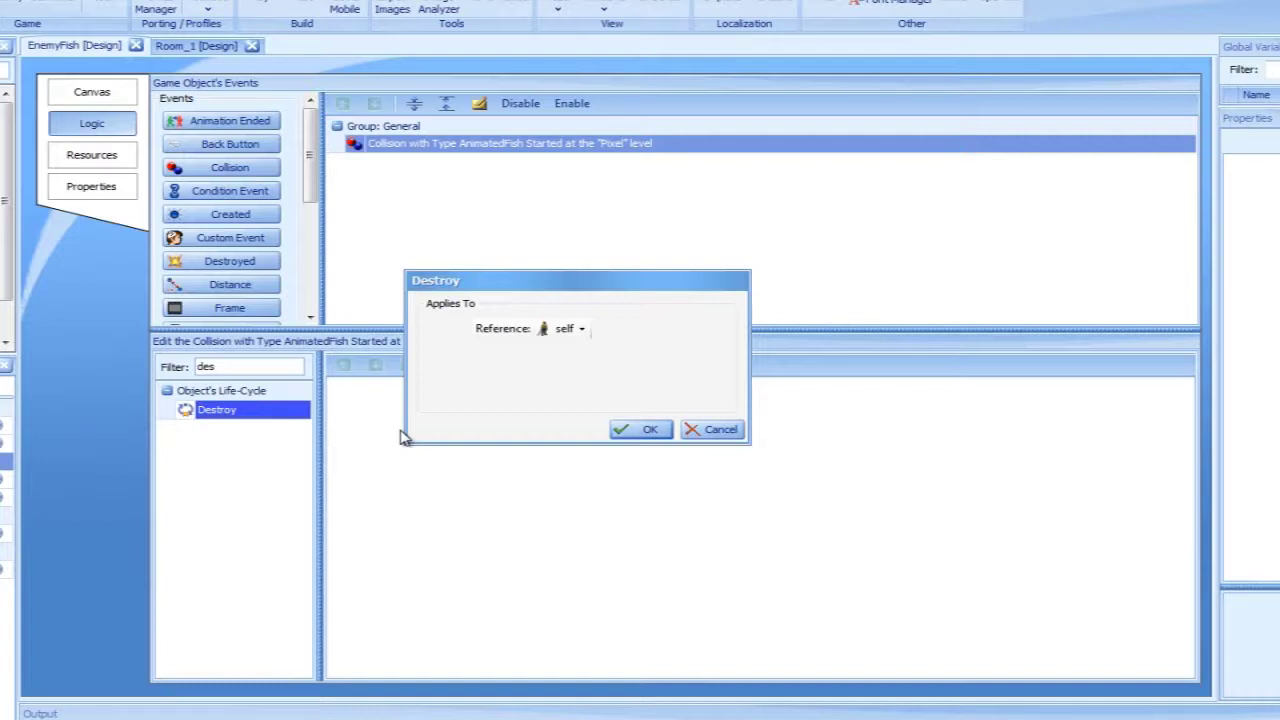
Apply the Destroy action of the AnimatedFish collision event to the other object and accept it.
{"action": "left_click", "coordinate": [579, 334]}
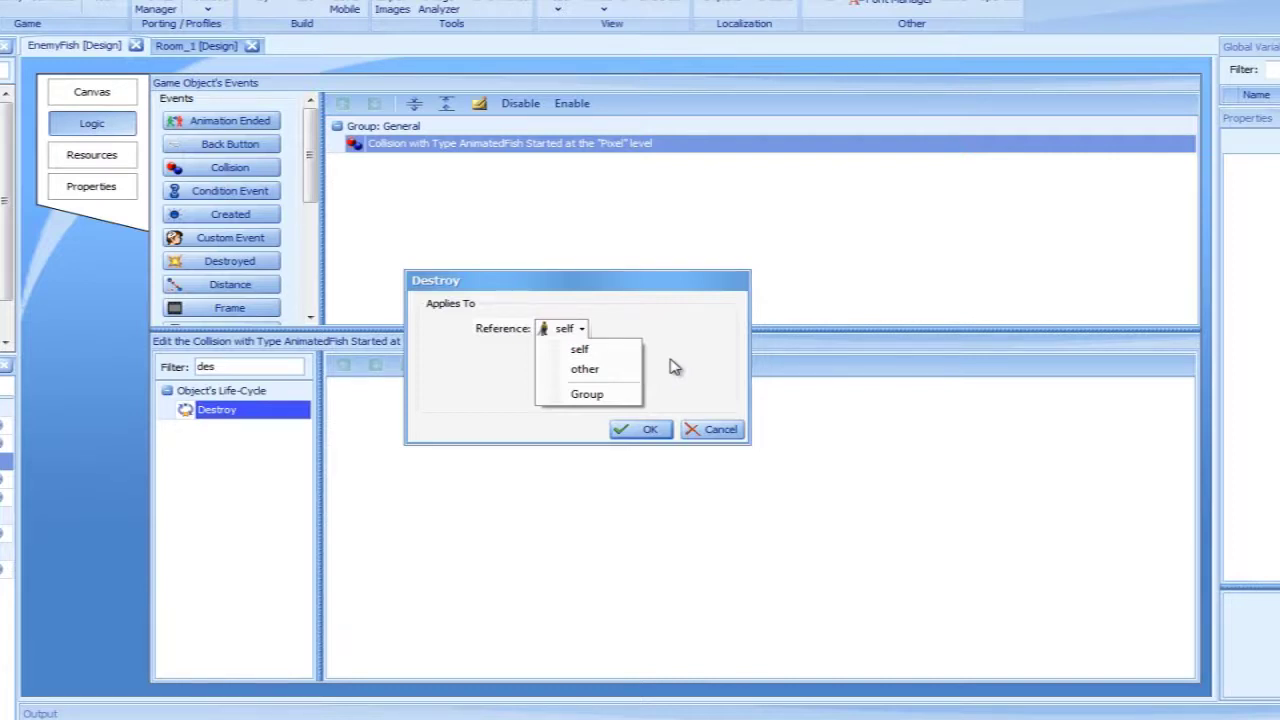
{"action": "left_click", "coordinate": [588, 395]}
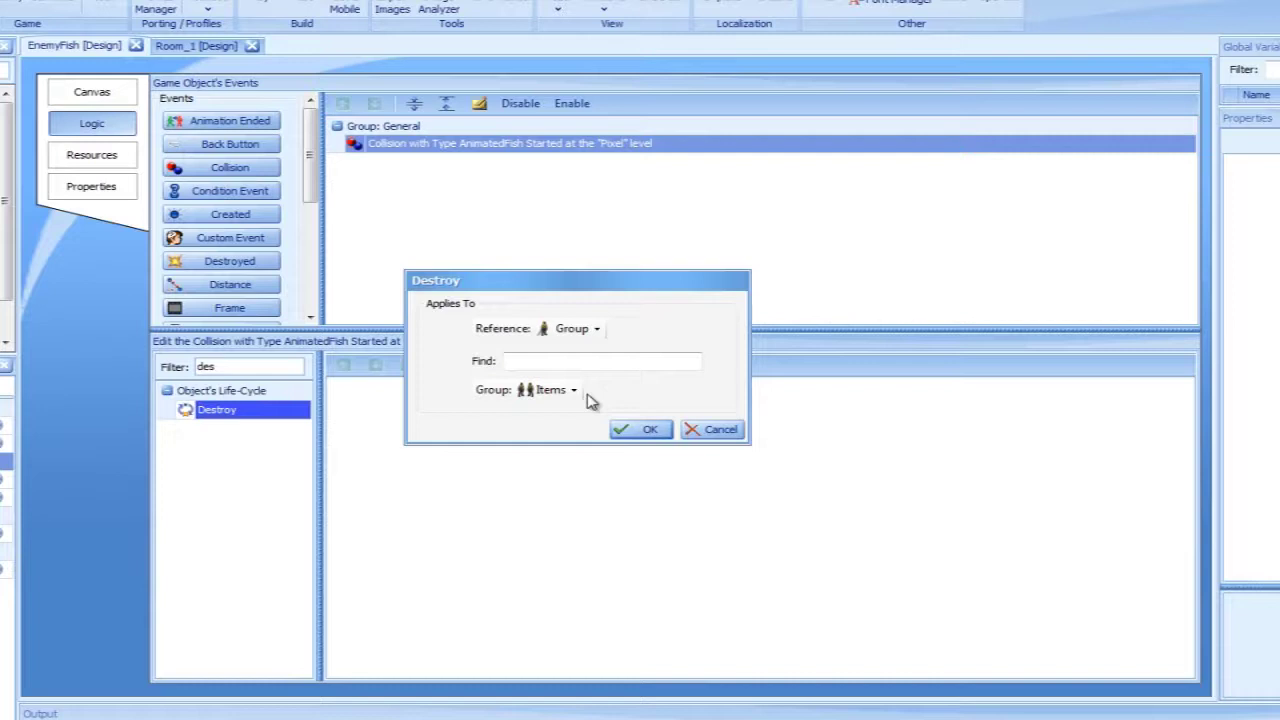
{"action": "left_click", "coordinate": [574, 330]}
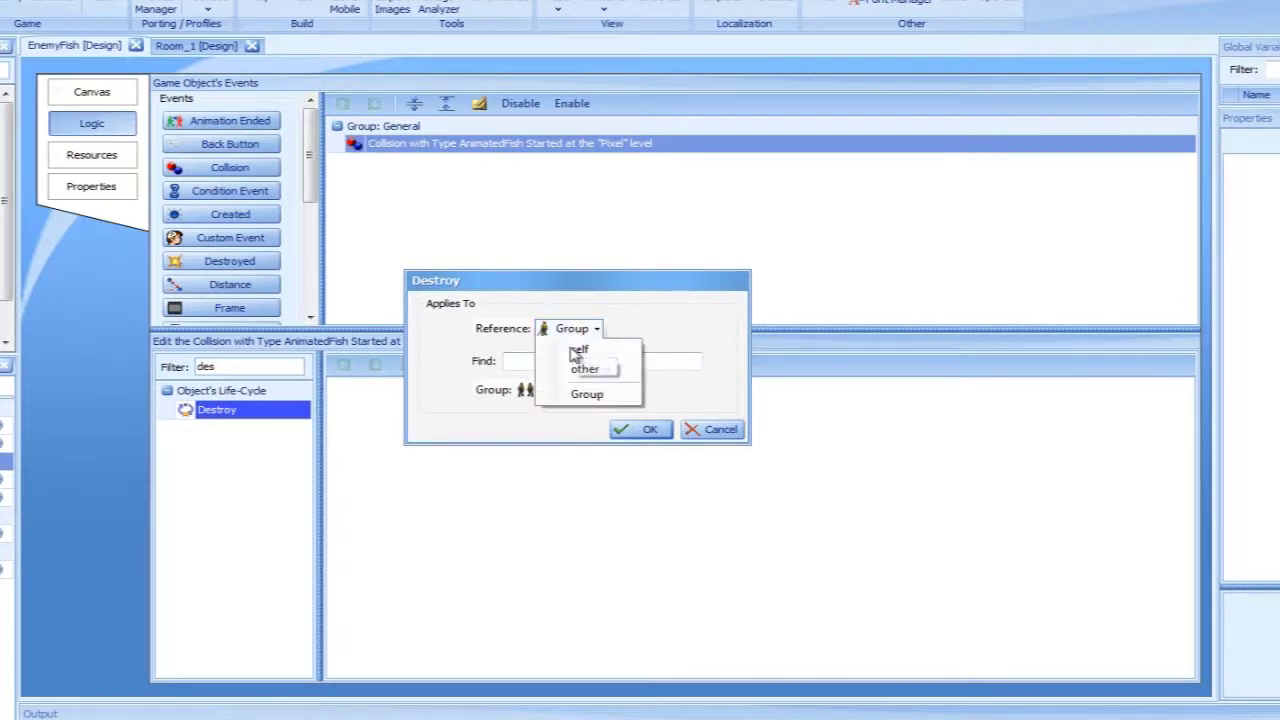
{"action": "left_click", "coordinate": [580, 369]}
{"action": "left_click", "coordinate": [623, 429]}
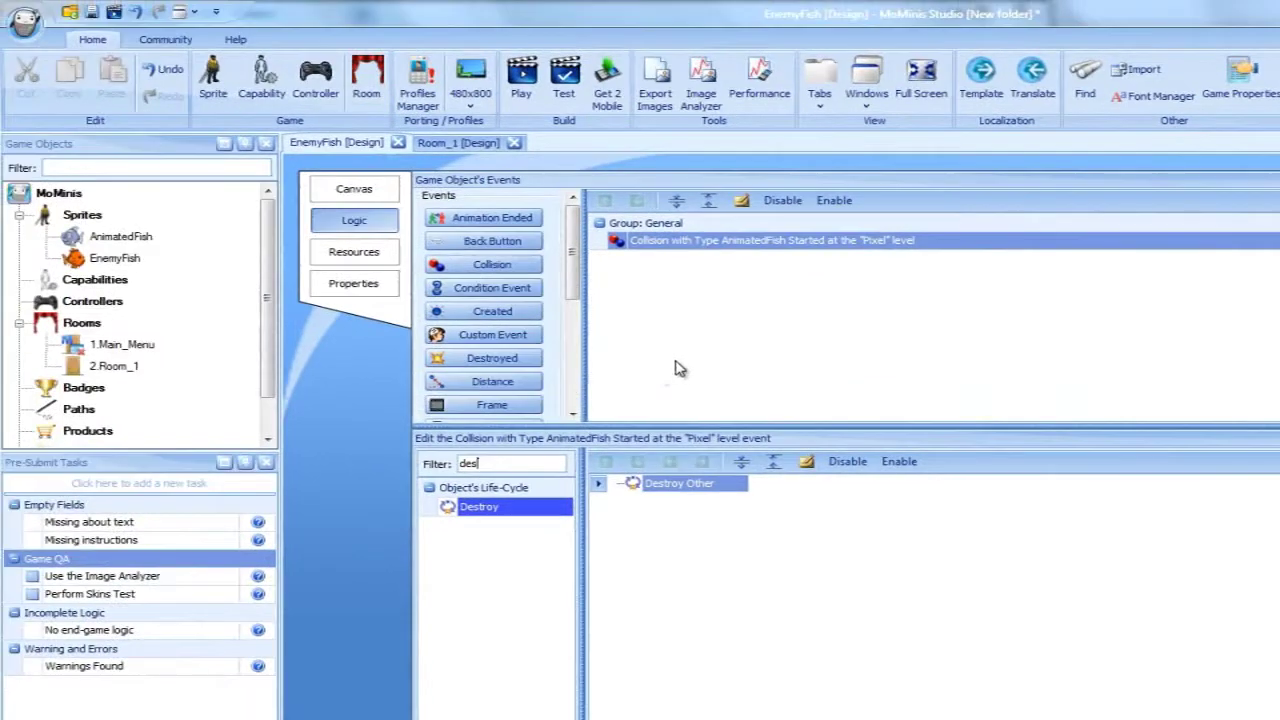
Run the game in the simulator, skip to Room_1 to test the collision, and close the simulator.
{"action": "left_click", "coordinate": [114, 13]}
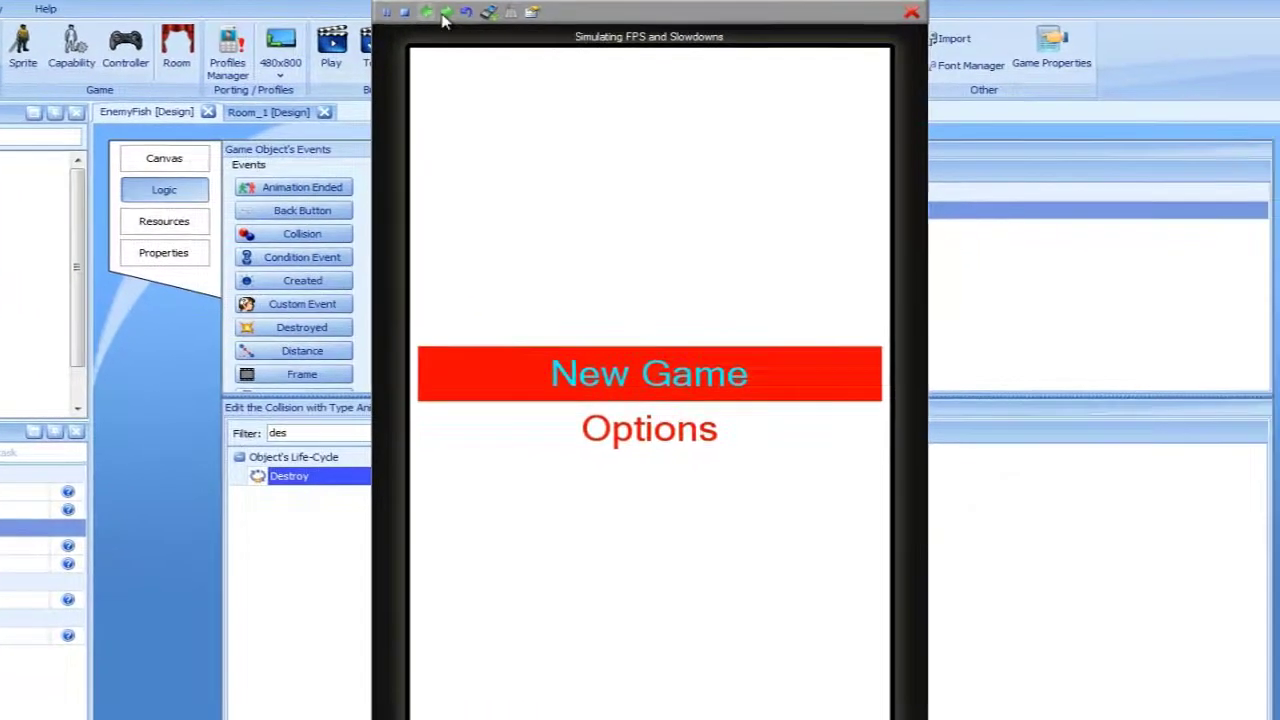
{"action": "left_click", "coordinate": [636, 43]}
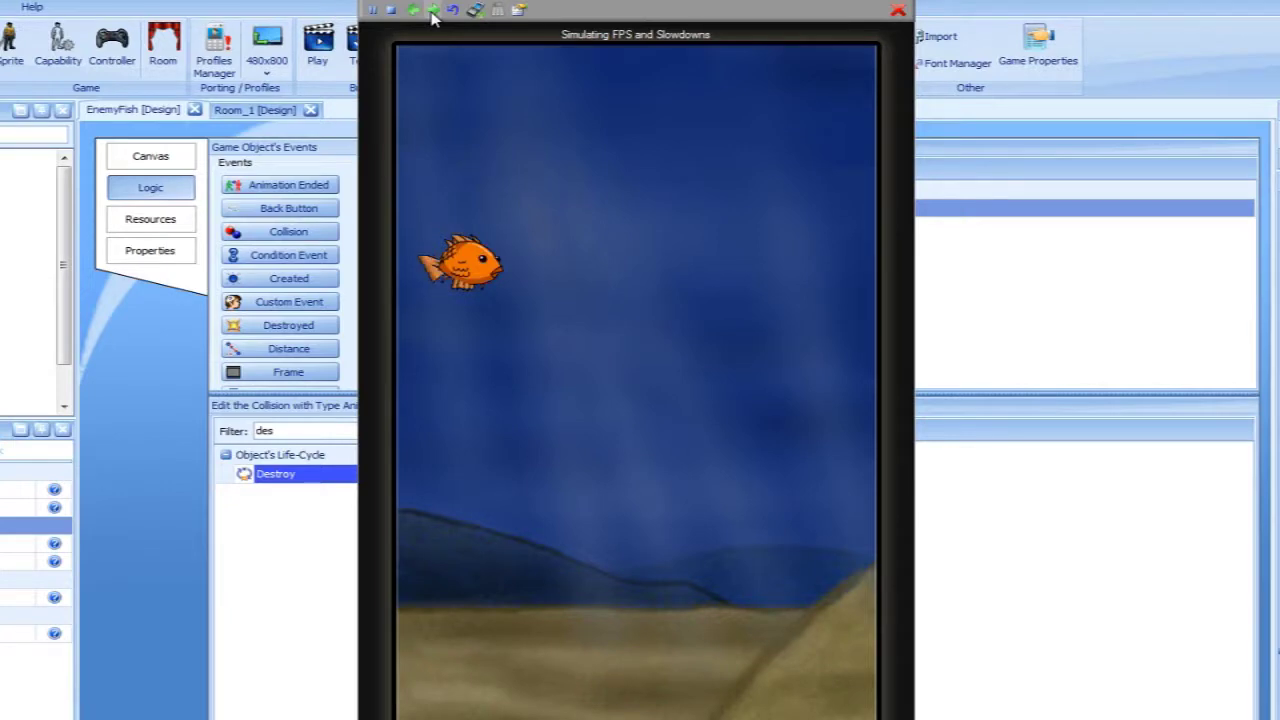
{"action": "left_click", "coordinate": [898, 10]}
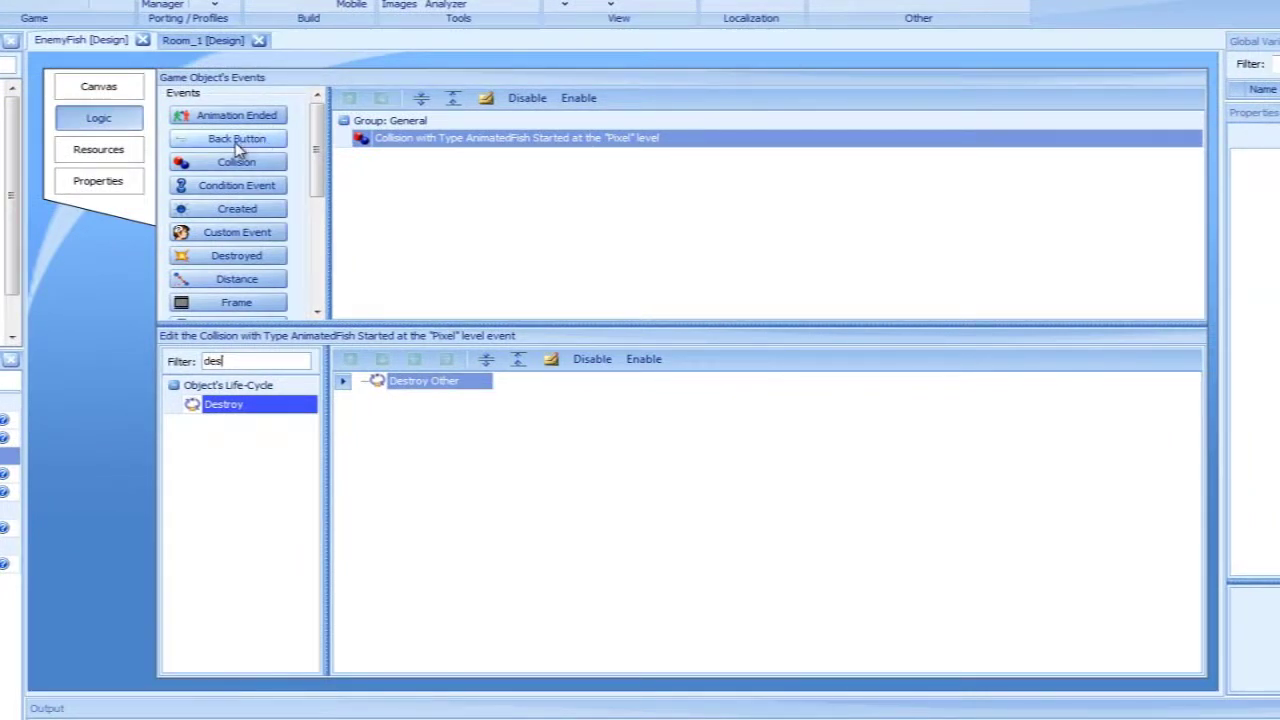
Add a Created event to EnemyFish with a Set Speed action on self, using size 30 and direction 0.
{"action": "left_click", "coordinate": [235, 210]}
{"action": "left_click", "coordinate": [397, 158]}
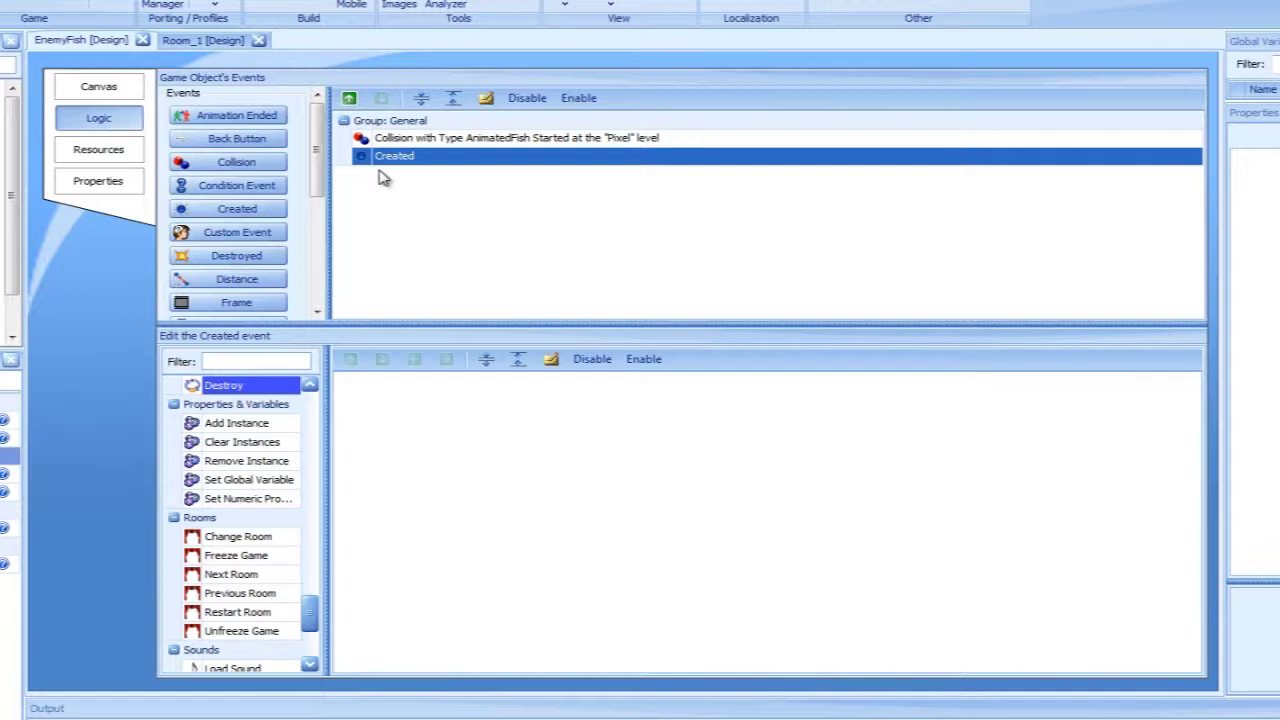
{"action": "left_click", "coordinate": [279, 360]}
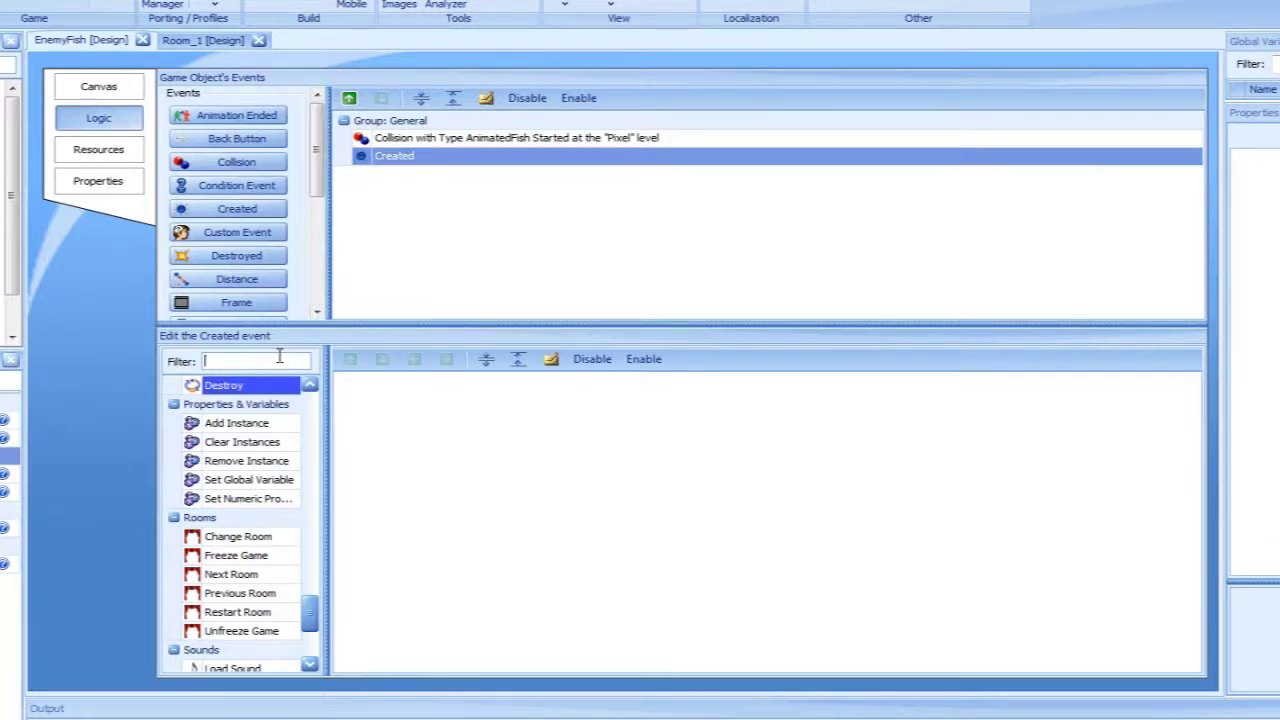
{"action": "type", "text": "set"}
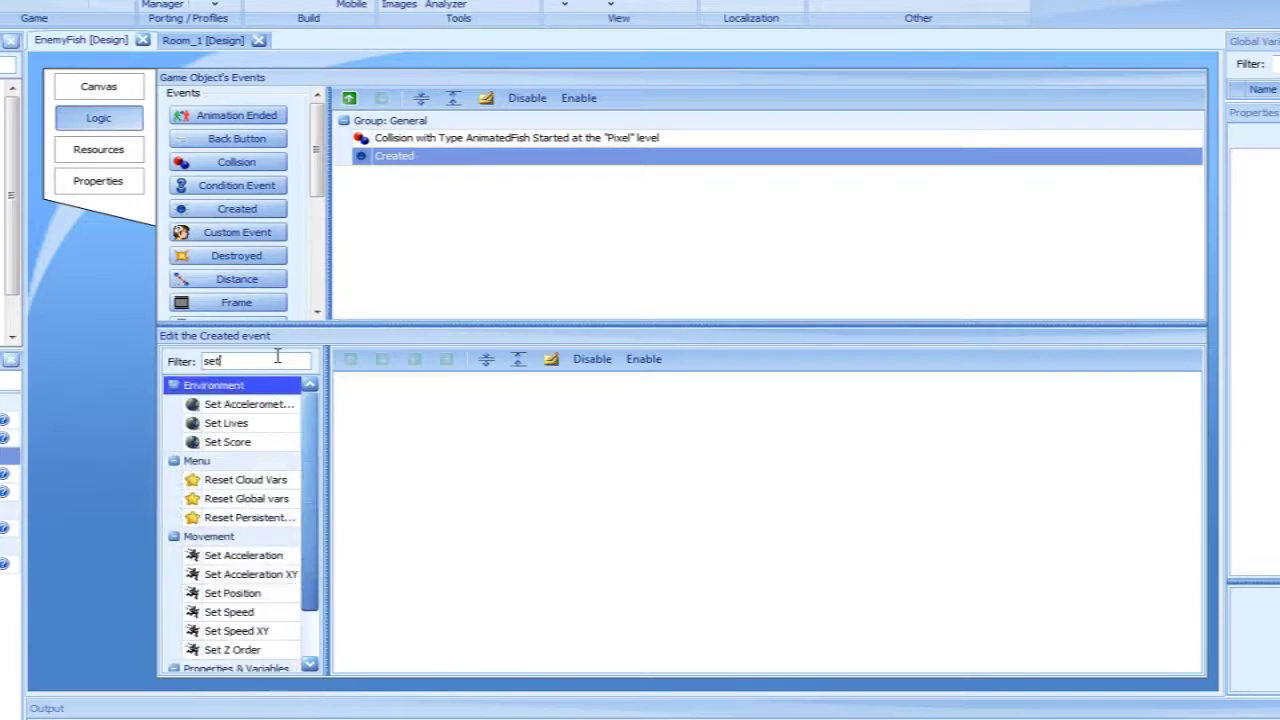
{"action": "type", "text": " s"}
{"action": "left_click", "coordinate": [266, 423]}
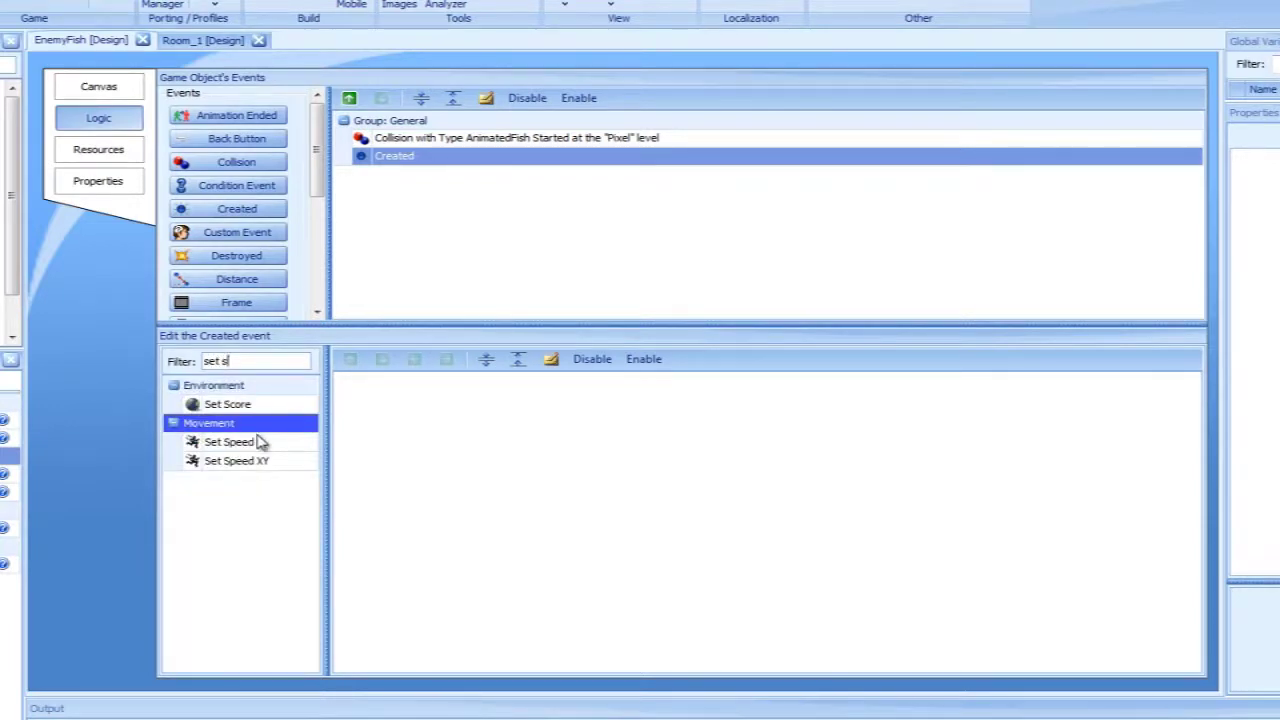
{"action": "double_click", "coordinate": [255, 445]}
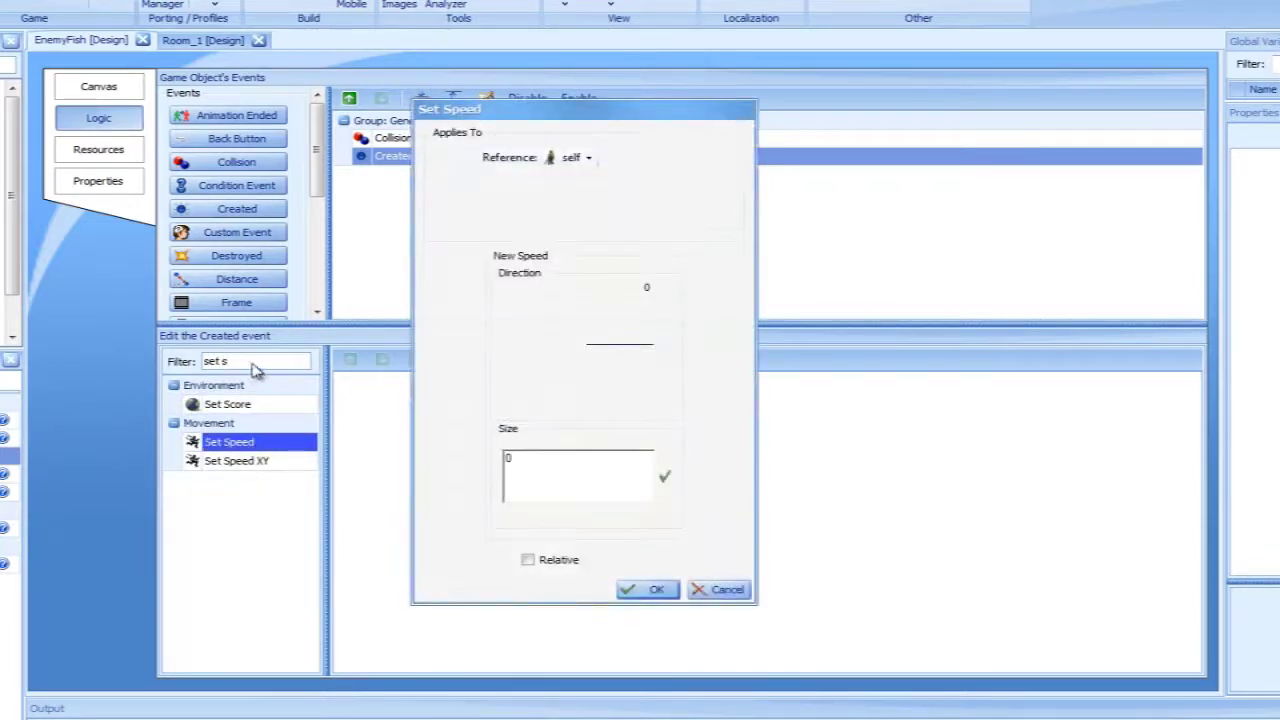
{"action": "left_click", "coordinate": [576, 458]}
{"action": "double_click", "coordinate": [576, 458]}
{"action": "type", "text": "3"}
{"action": "left_click", "coordinate": [645, 590]}
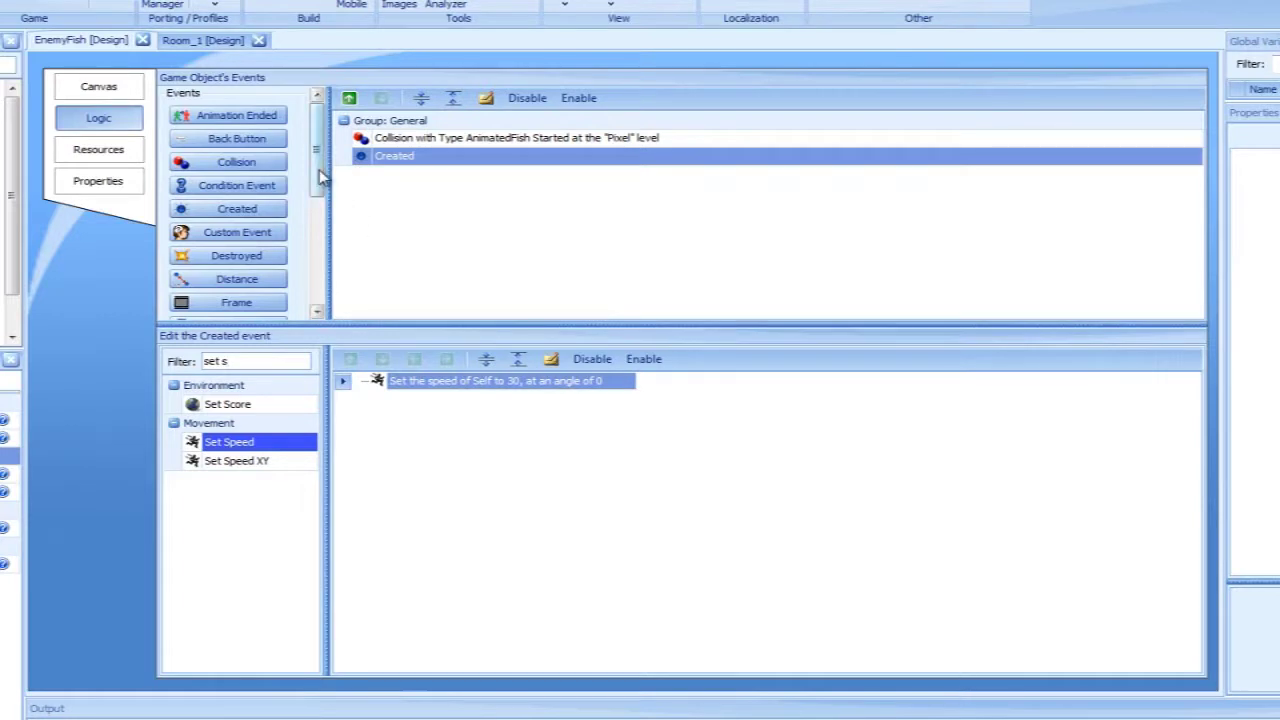
Add a Position event to EnemyFish for after the object leaves the right side of the screen.
{"action": "left_click_drag", "start_coordinate": [319, 169], "coordinate": [317, 260]}
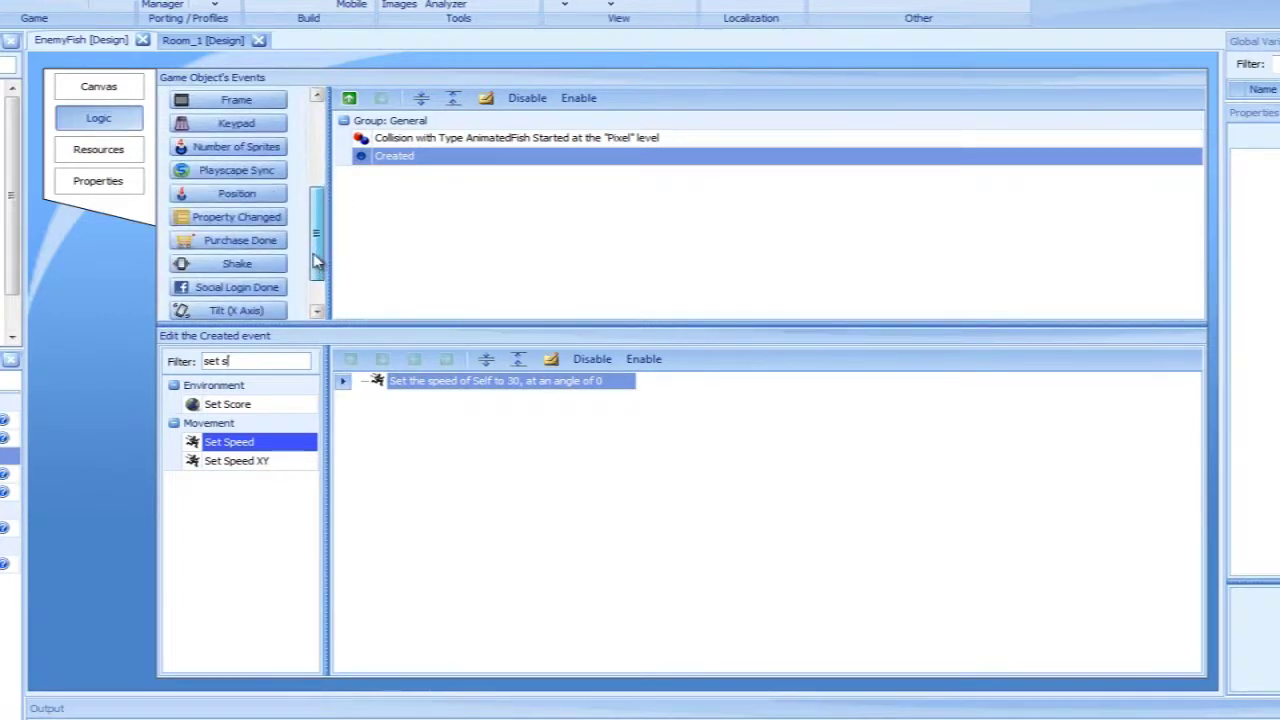
{"action": "left_click", "coordinate": [255, 196]}
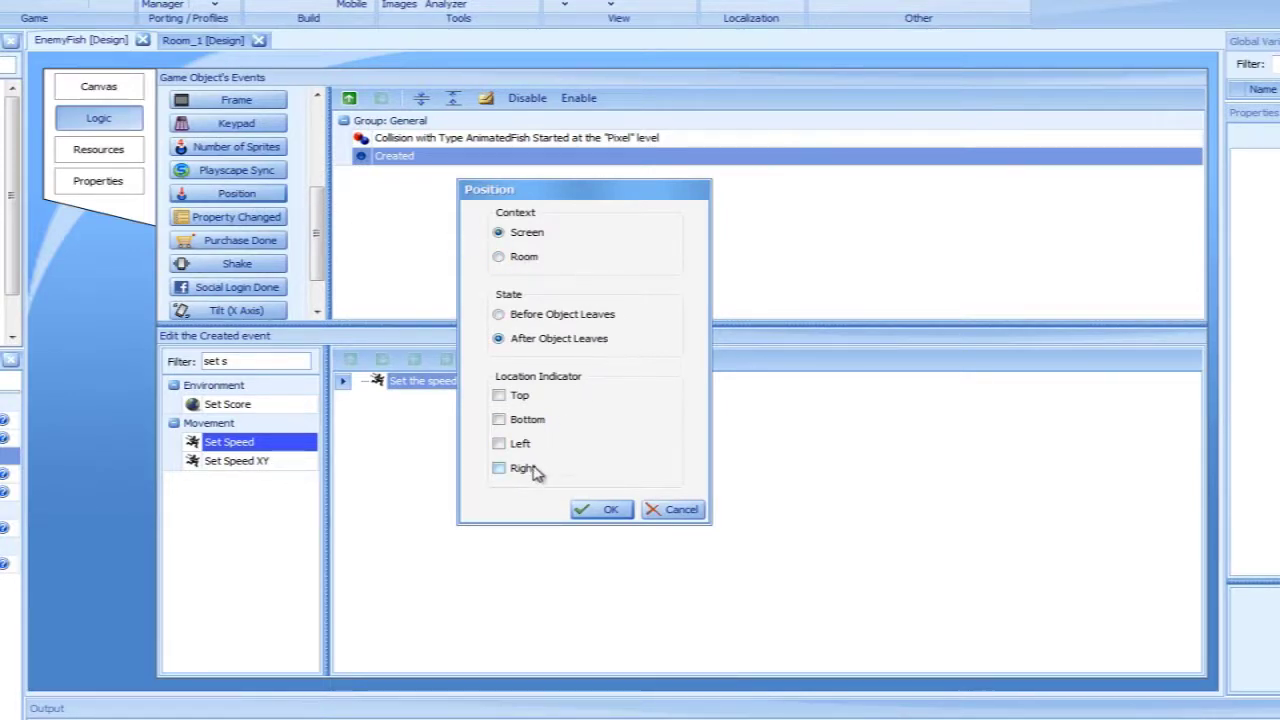
{"action": "left_click", "coordinate": [603, 511]}
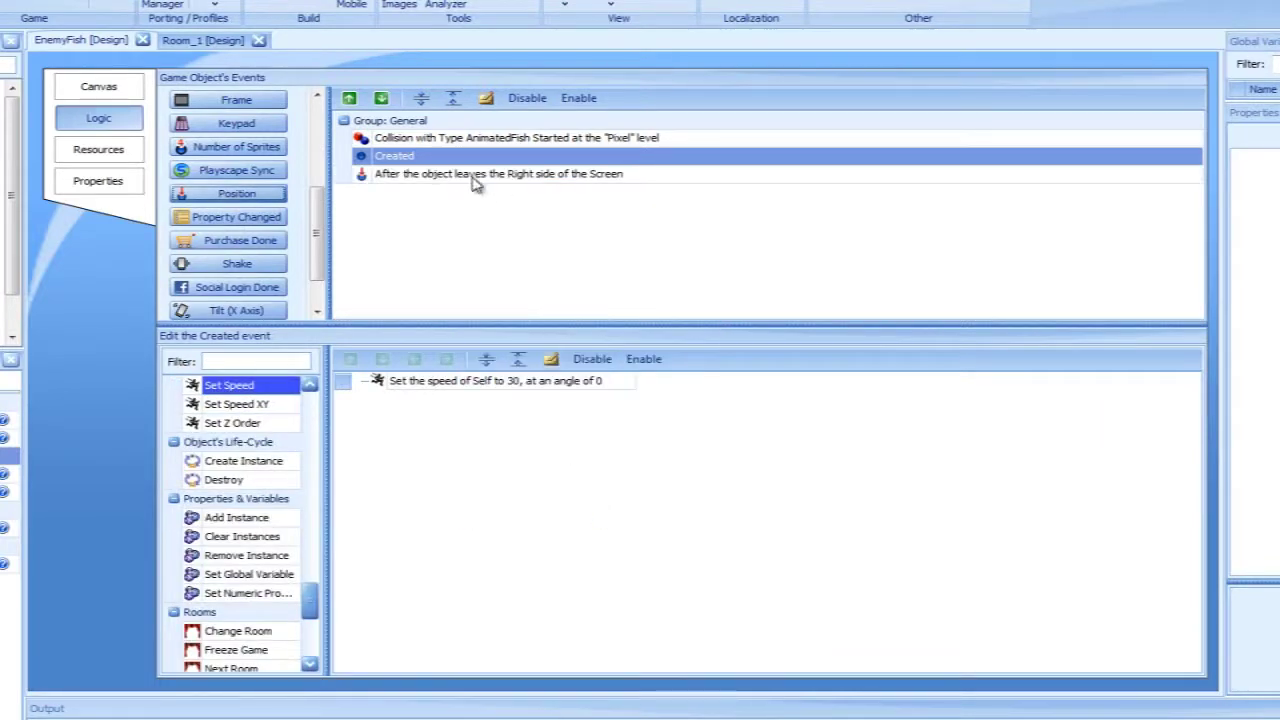
Add a Destroy action applied to self to EnemyFish's event for leaving the right side of the screen.
{"action": "left_click", "coordinate": [475, 176]}
{"action": "left_click", "coordinate": [291, 362]}
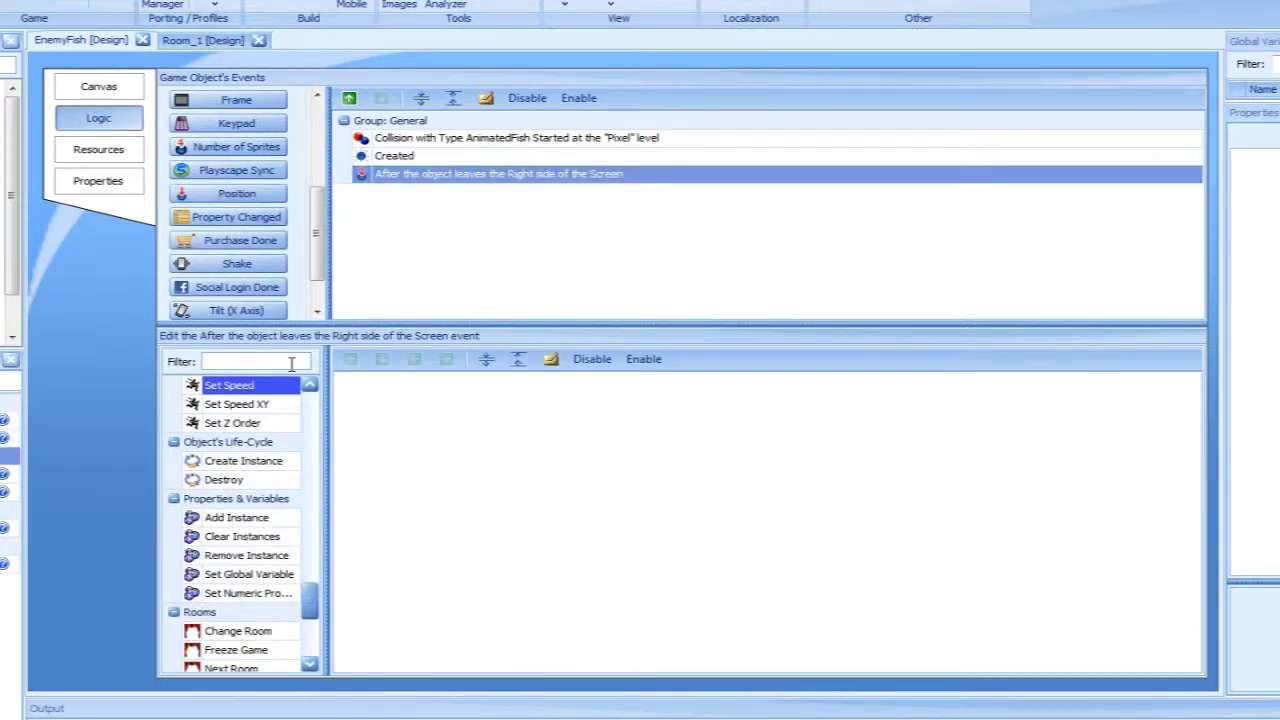
{"action": "type", "text": "dest"}
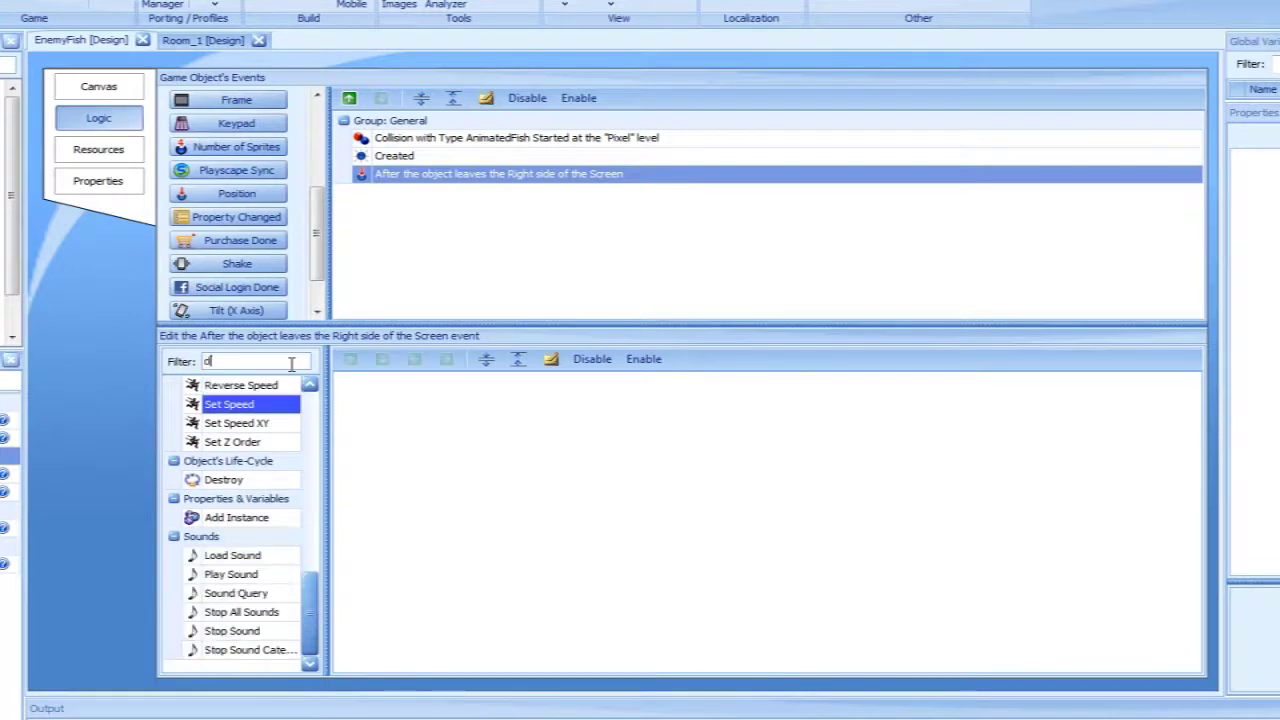
{"action": "double_click", "coordinate": [270, 412]}
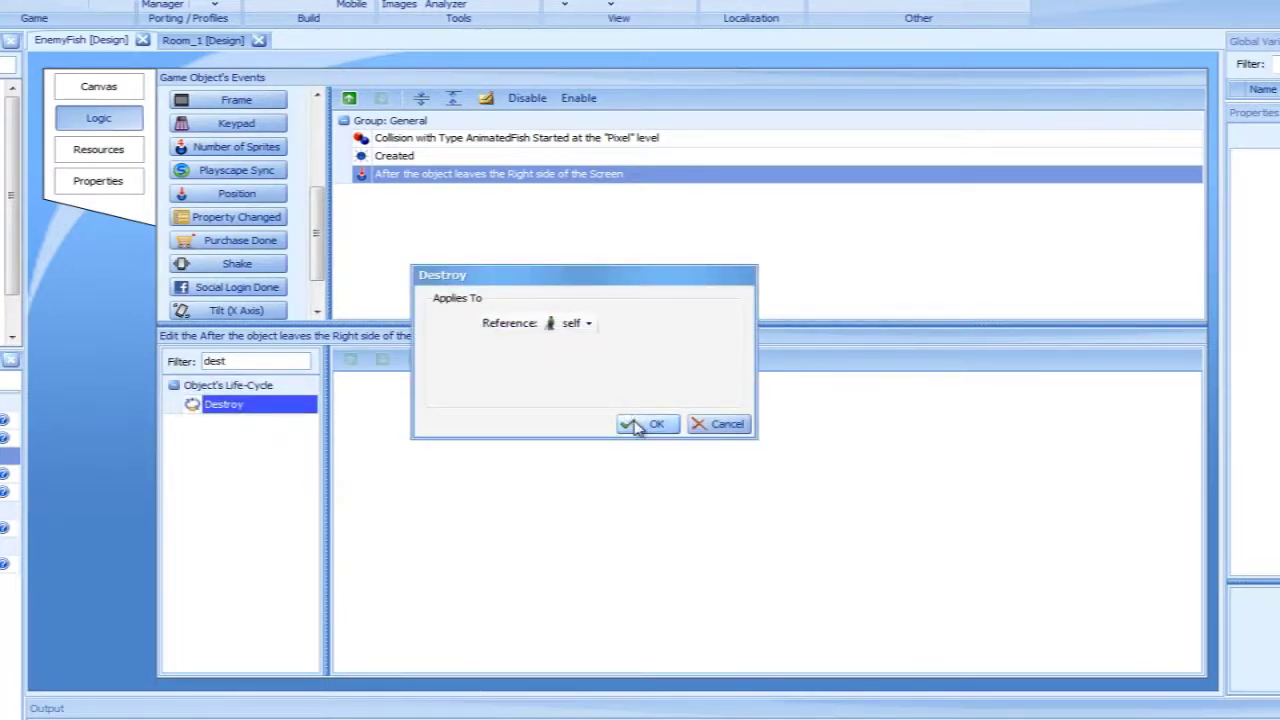
{"action": "left_click", "coordinate": [648, 424]}
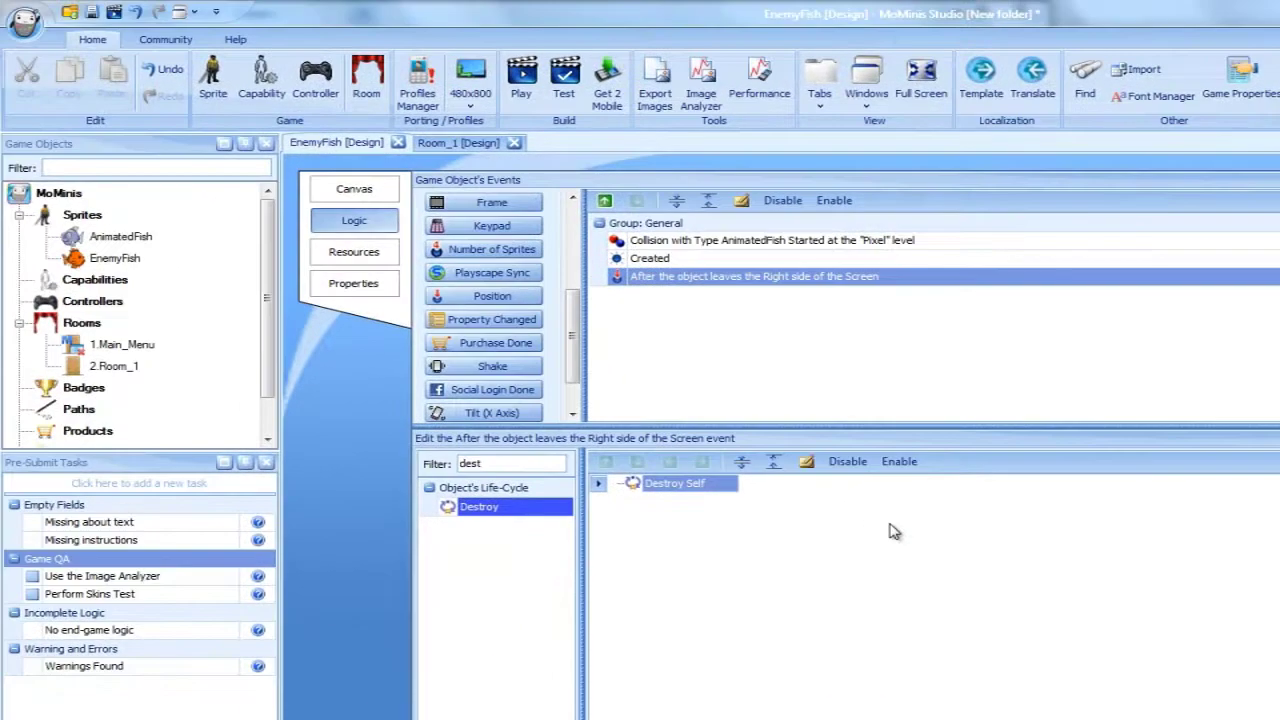
Run the game in the simulator again, skip to Room_1 to check the moving EnemyFish, and close the simulator.
{"action": "left_click", "coordinate": [115, 12]}
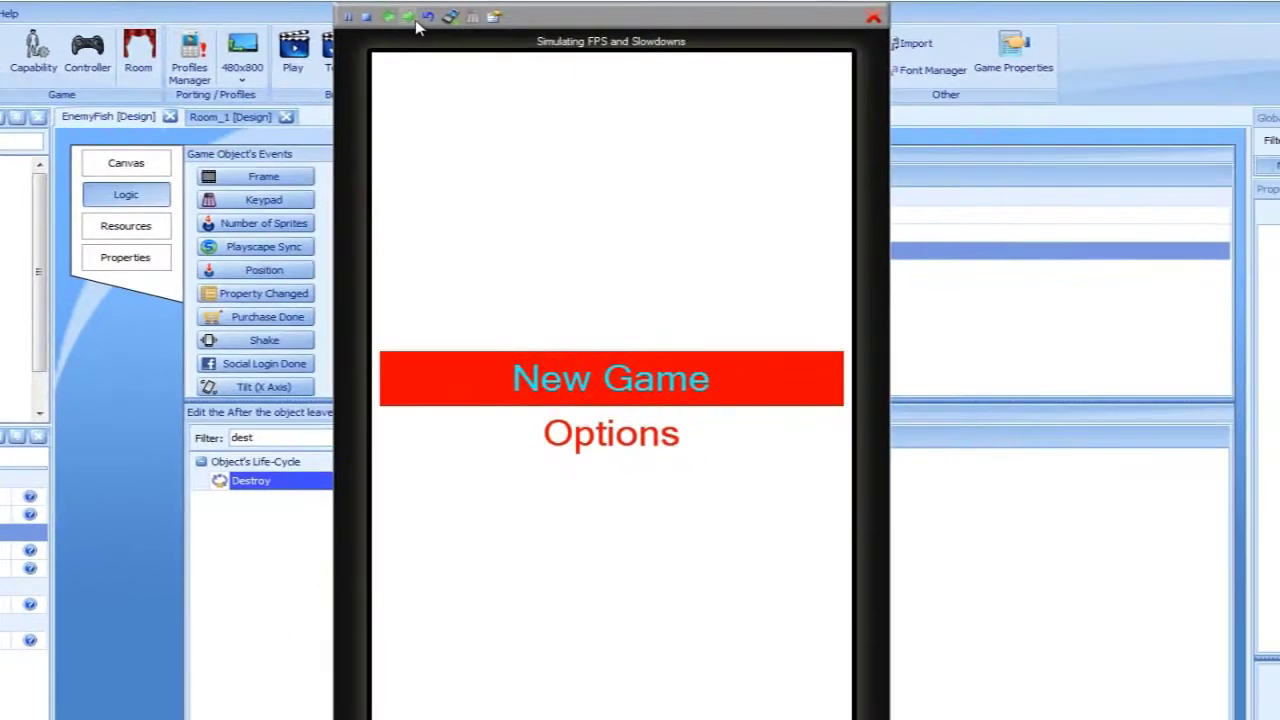
{"action": "left_click", "coordinate": [412, 20]}
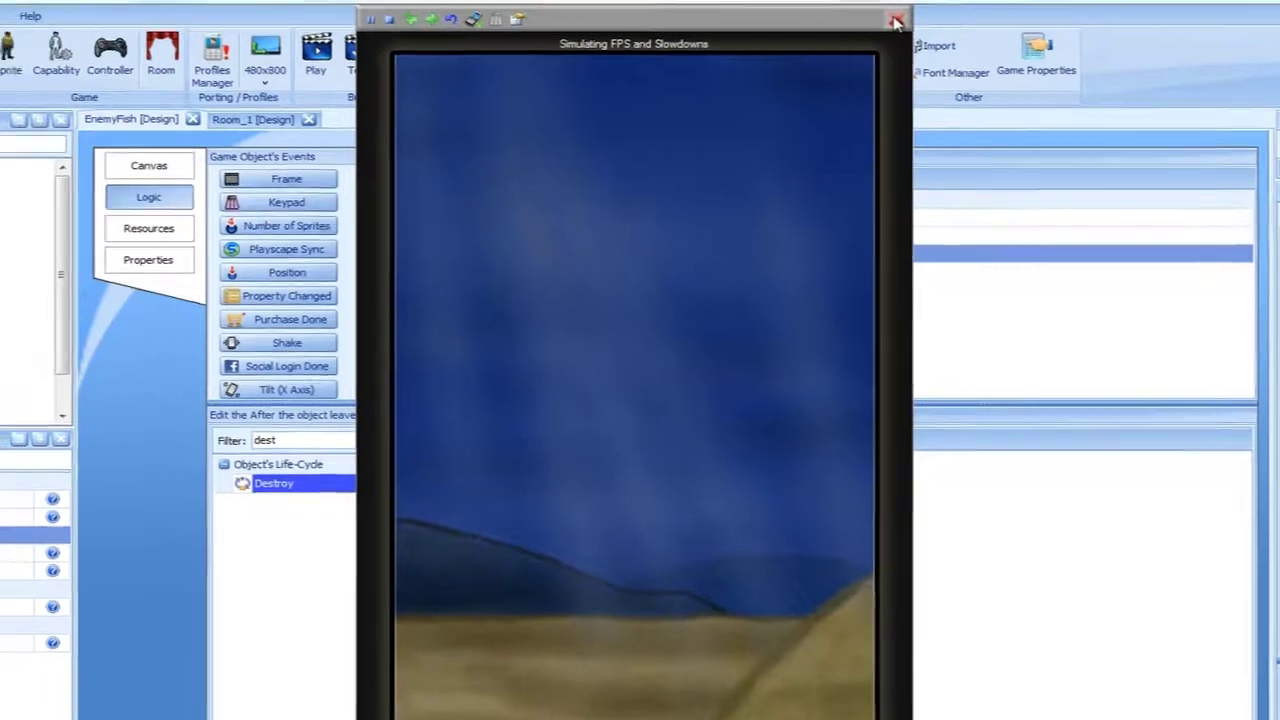
{"action": "left_click", "coordinate": [868, 15]}
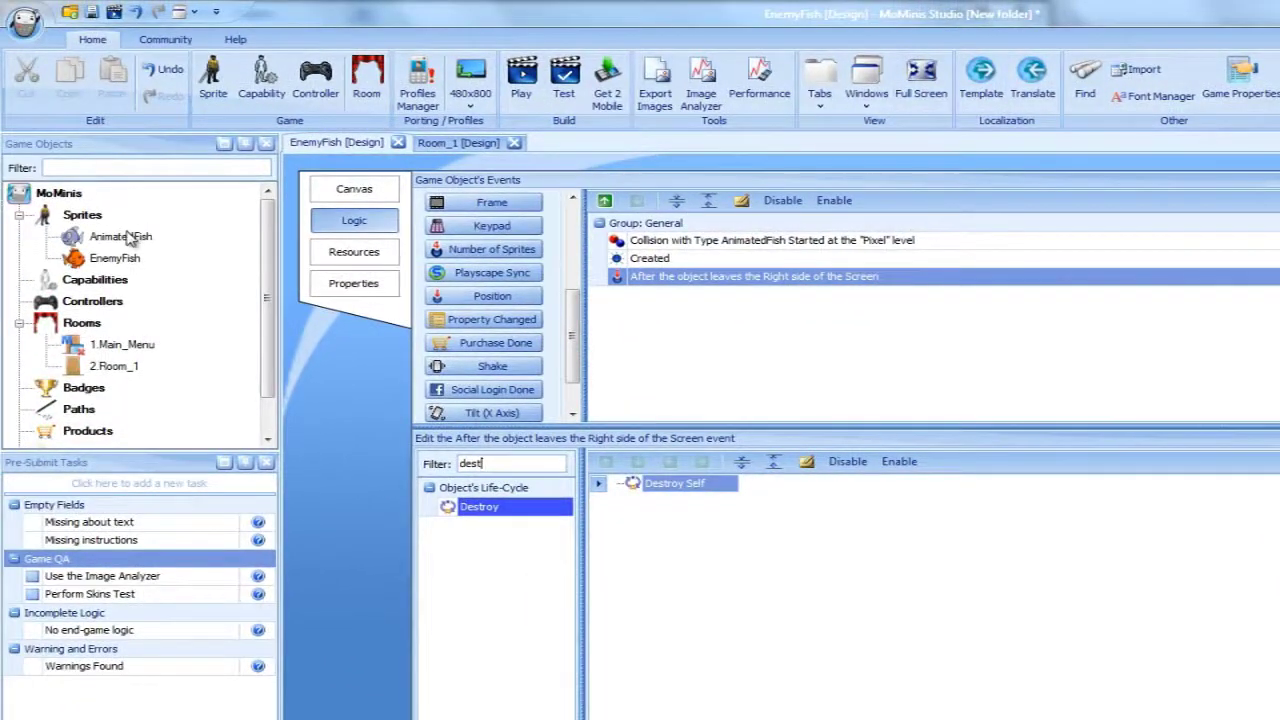
In AnimatedFish's logic, duplicate the LEFT KeyDown and KeyUp events and reconfigure both copies to use the Up arrow key.
{"action": "double_click", "coordinate": [125, 237]}
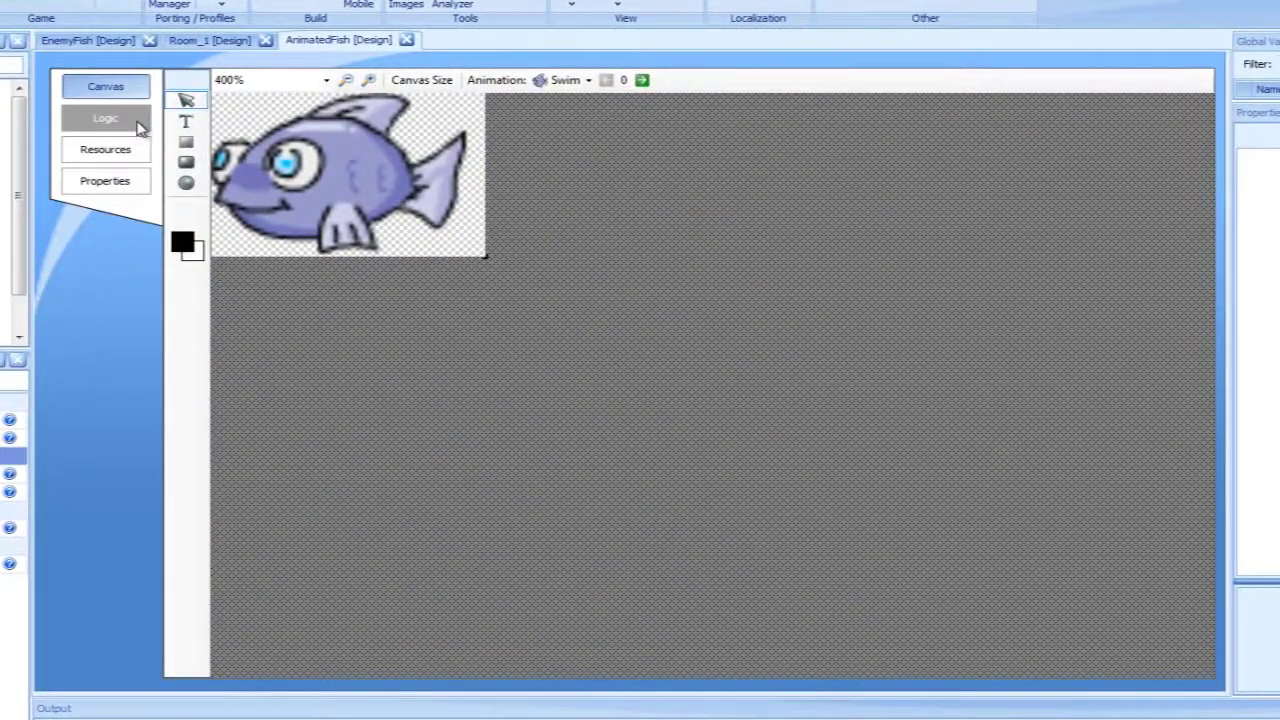
{"action": "left_click", "coordinate": [138, 122]}
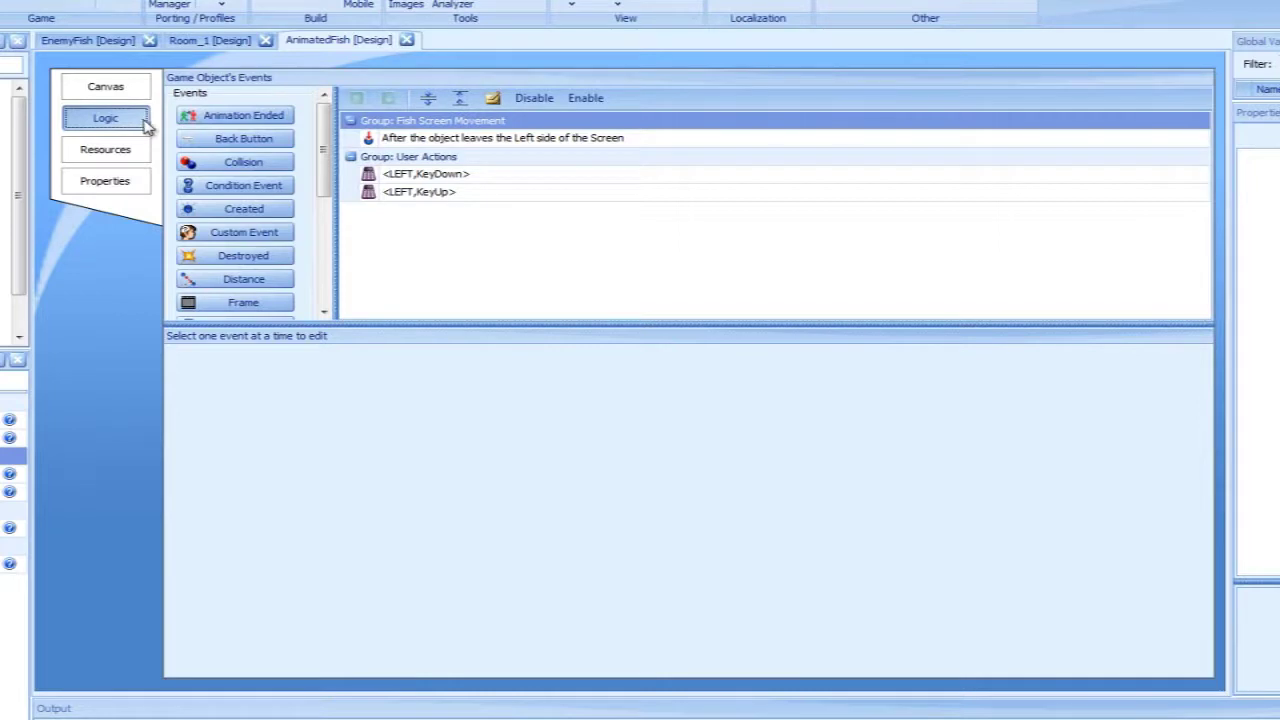
{"action": "left_click", "coordinate": [422, 175]}
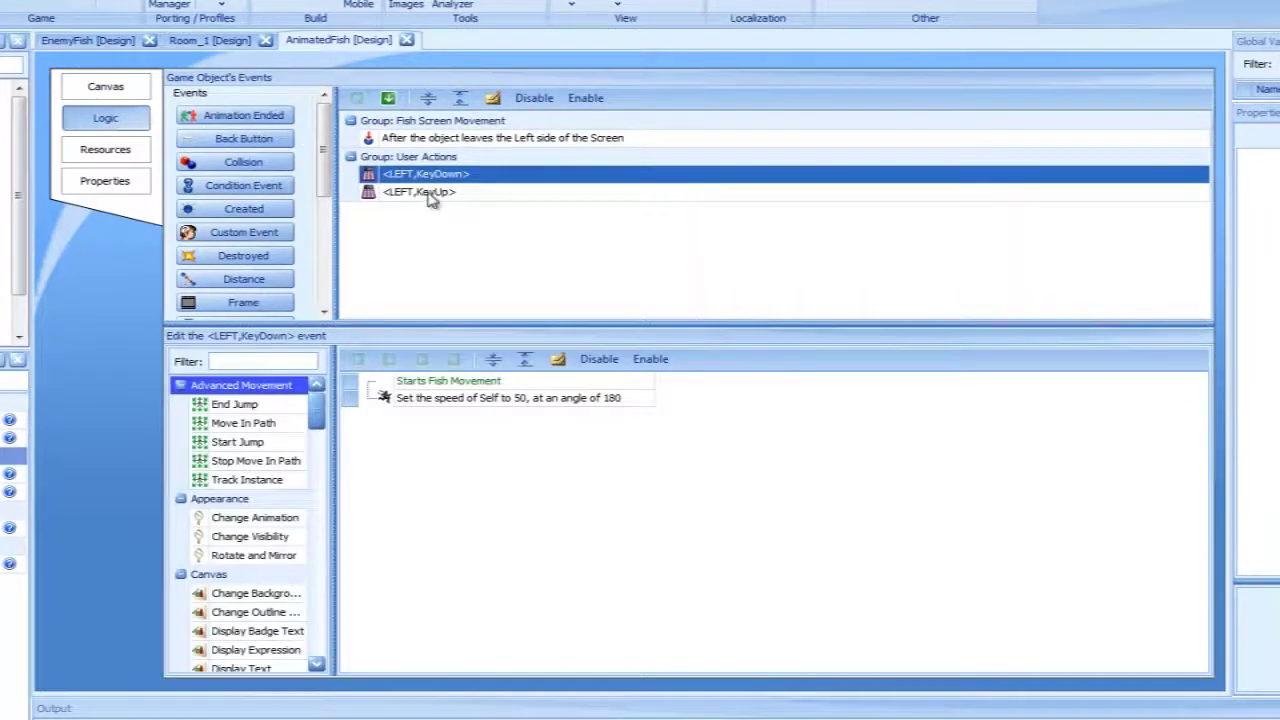
{"action": "left_click", "coordinate": [428, 192], "text": "shift"}
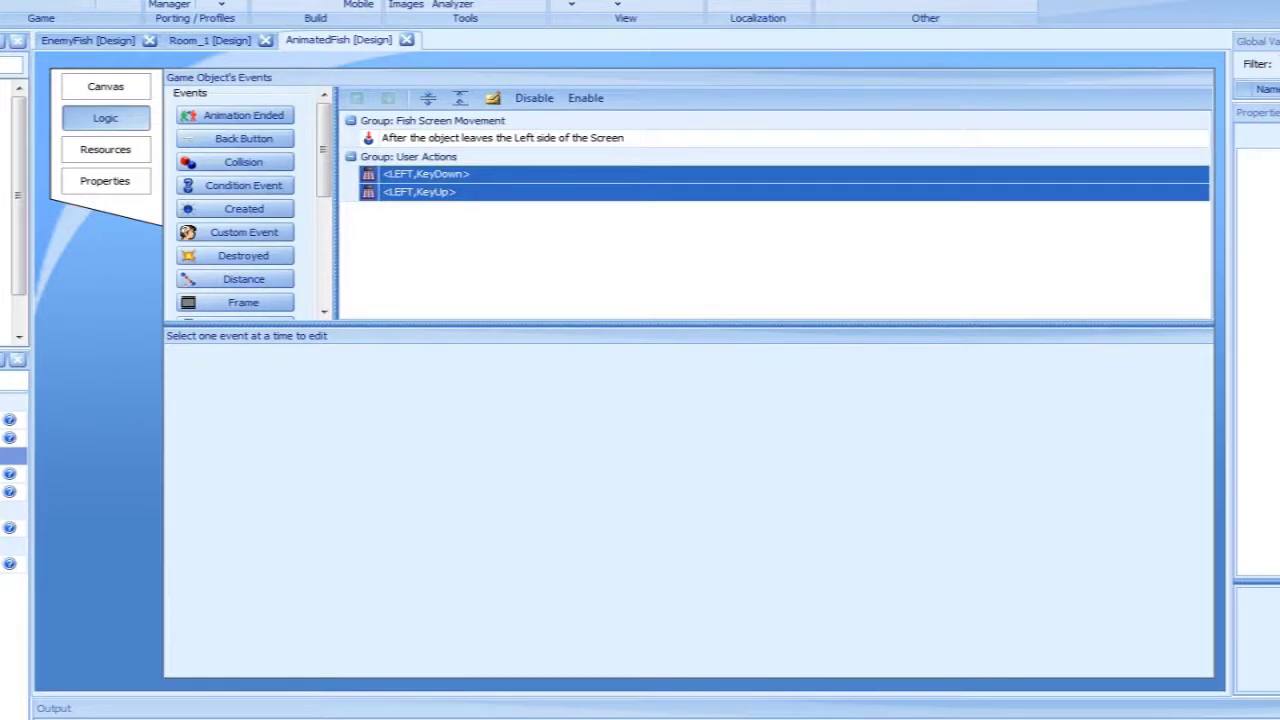
{"action": "key", "text": "ctrl+v"}
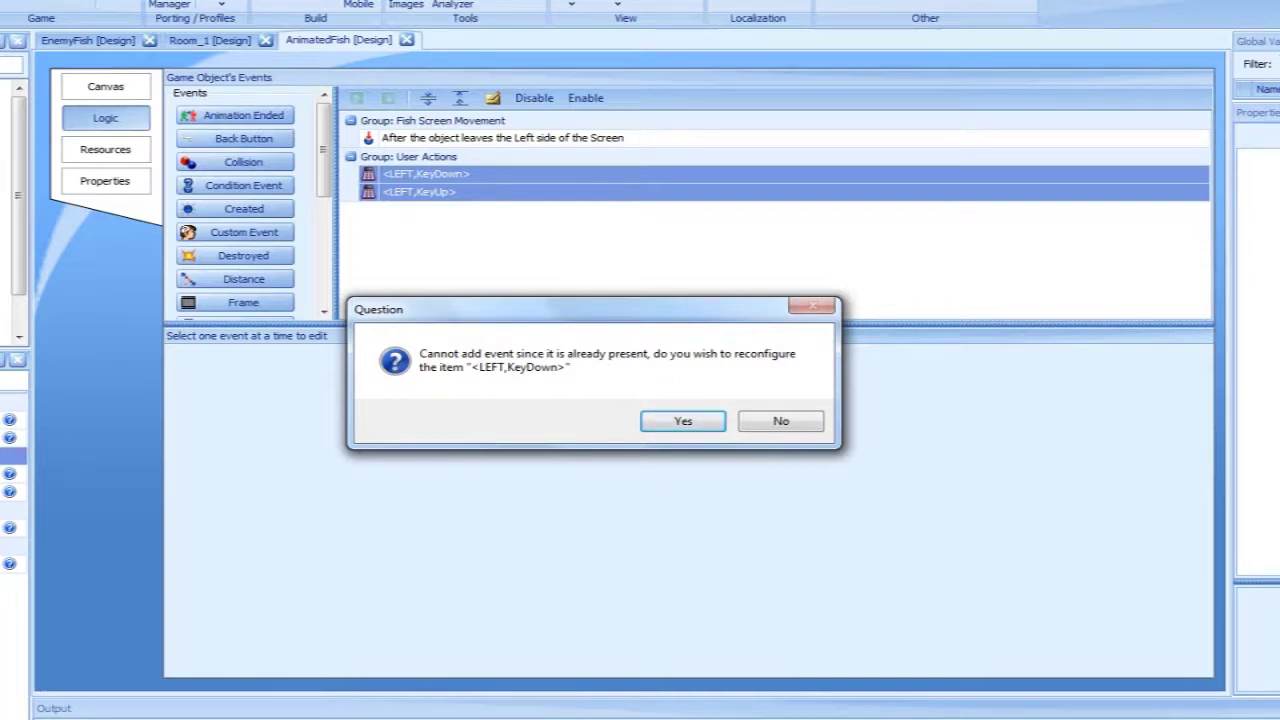
{"action": "left_click", "coordinate": [683, 421]}
{"action": "left_click", "coordinate": [592, 264]}
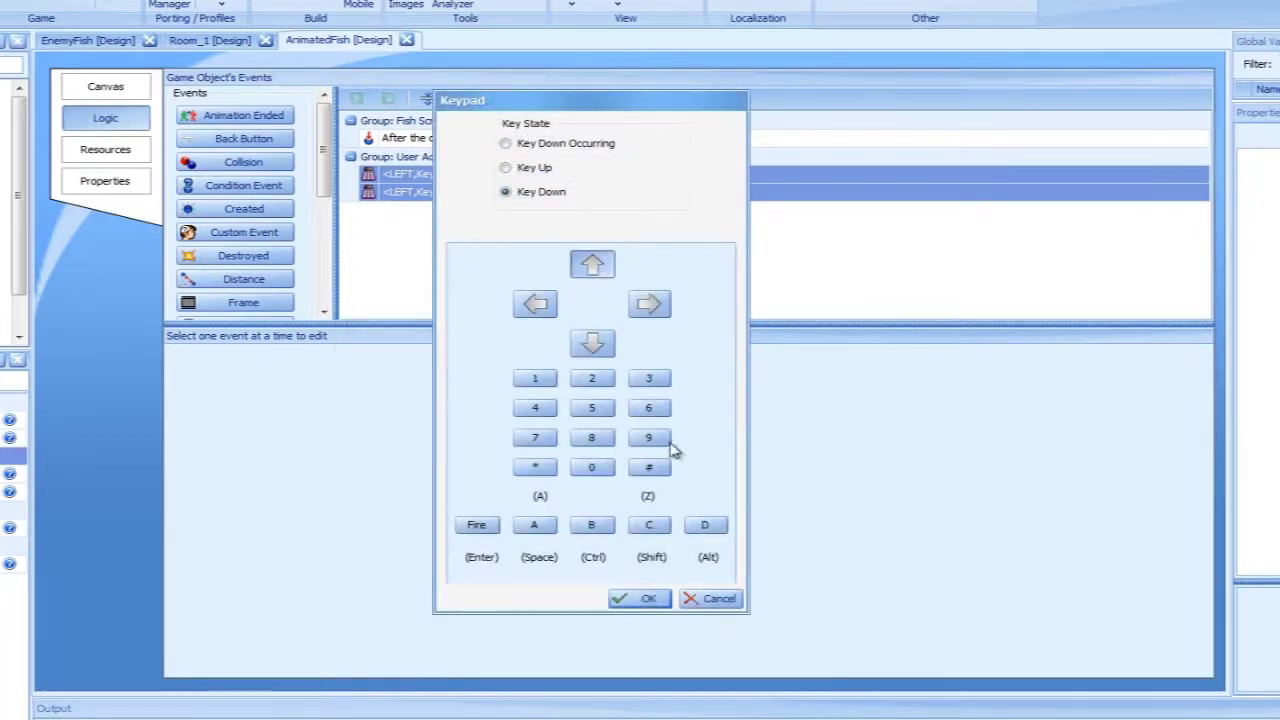
{"action": "left_click", "coordinate": [650, 598]}
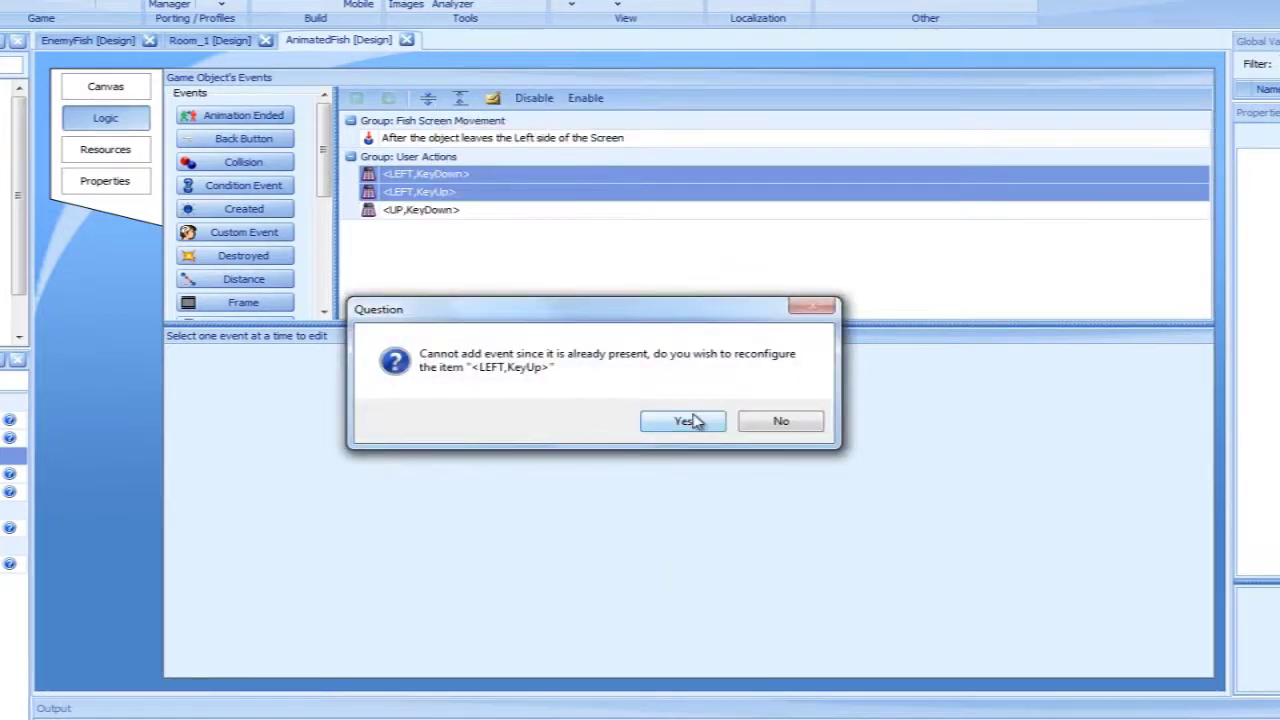
{"action": "left_click", "coordinate": [692, 421]}
{"action": "left_click", "coordinate": [594, 268]}
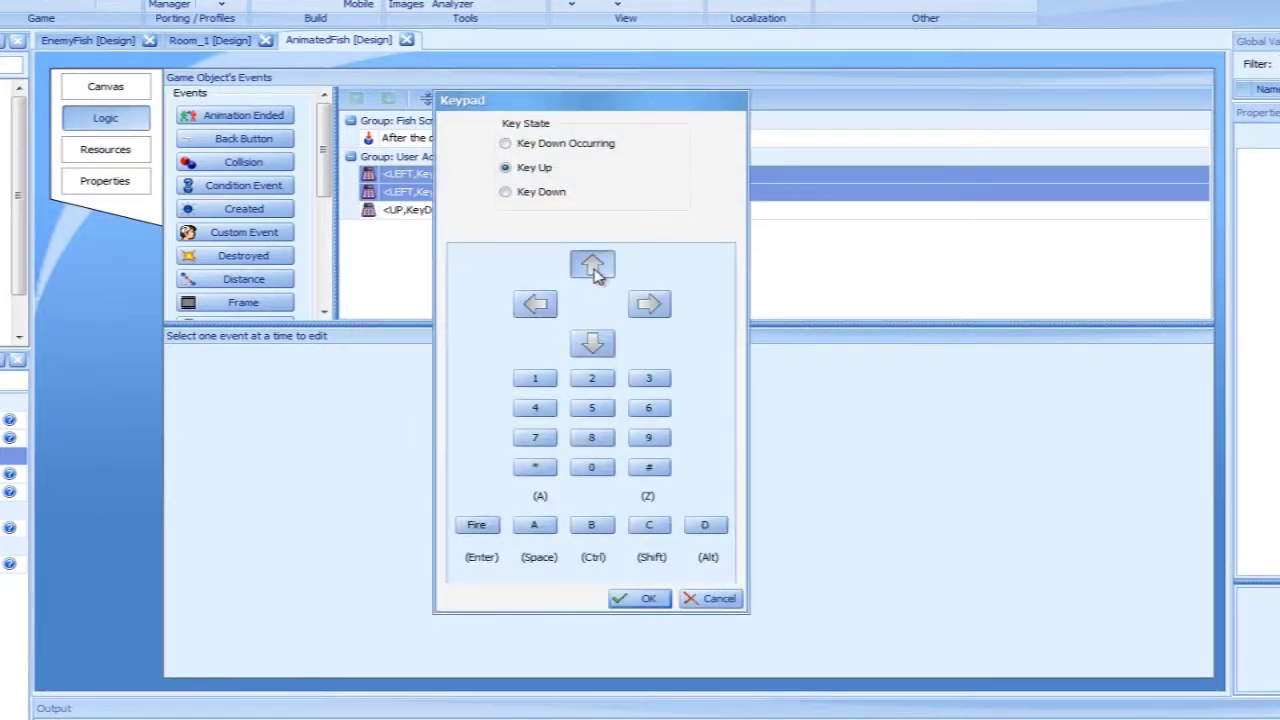
{"action": "left_click", "coordinate": [646, 599]}
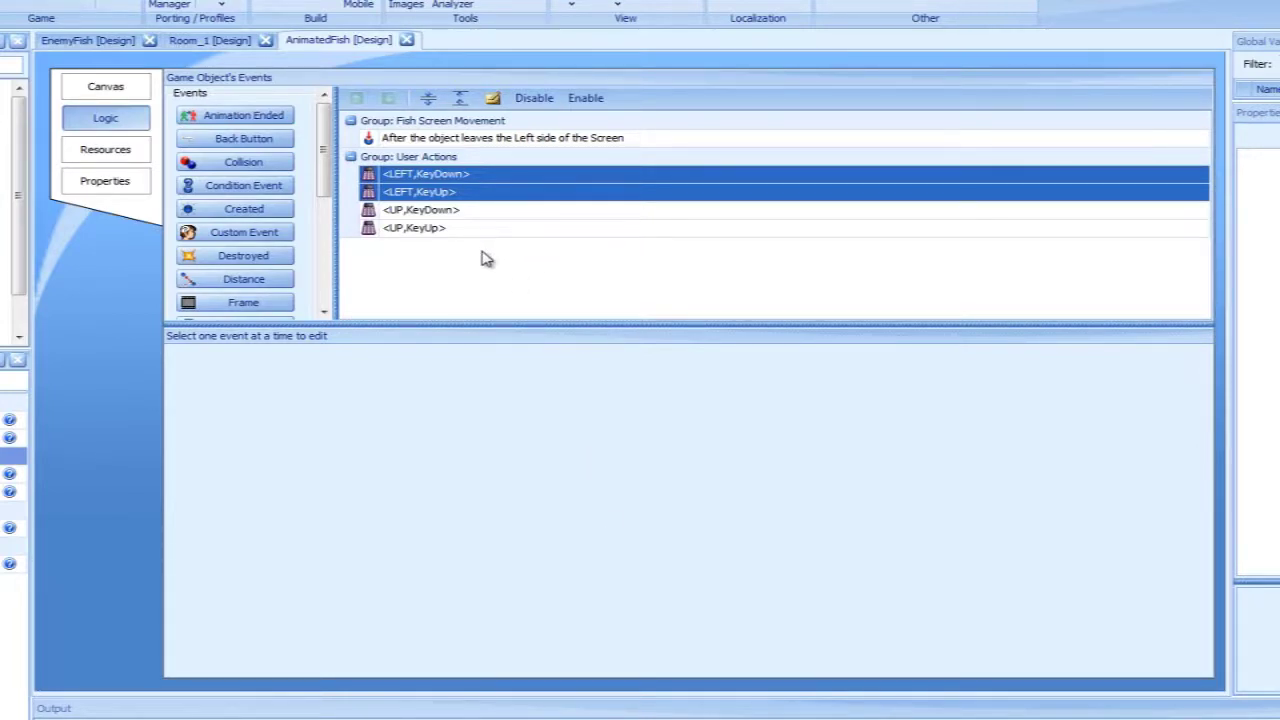
Set the direction of the Set Speed action in AnimatedFish's UP KeyDown event to 90.
{"action": "left_click", "coordinate": [437, 214]}
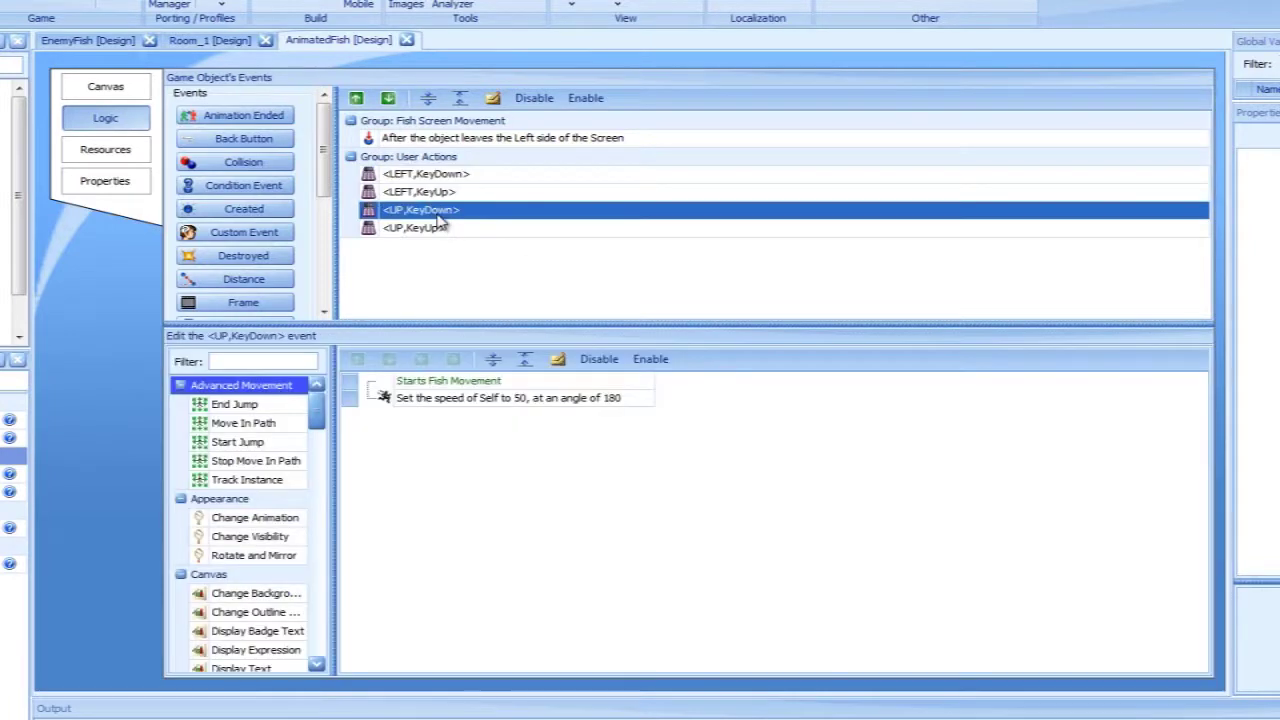
{"action": "double_click", "coordinate": [484, 399]}
{"action": "left_click_drag", "start_coordinate": [556, 348], "coordinate": [600, 308]}
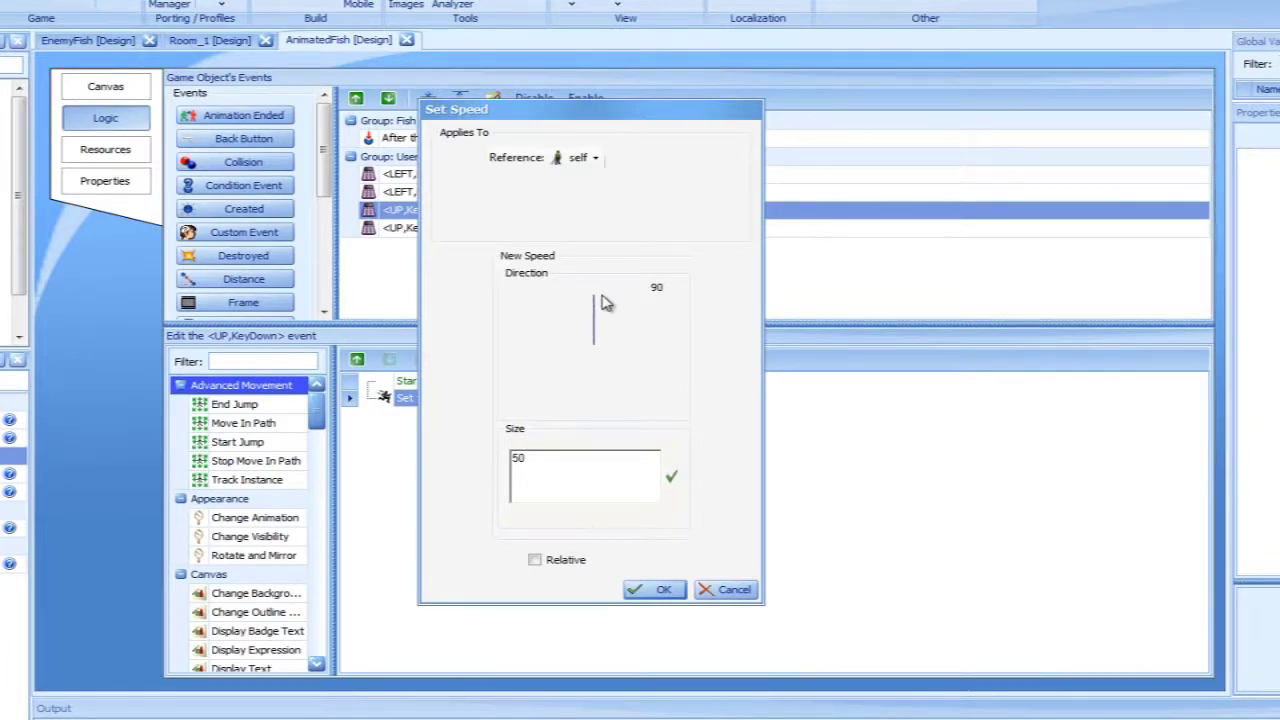
{"action": "left_click", "coordinate": [645, 596]}
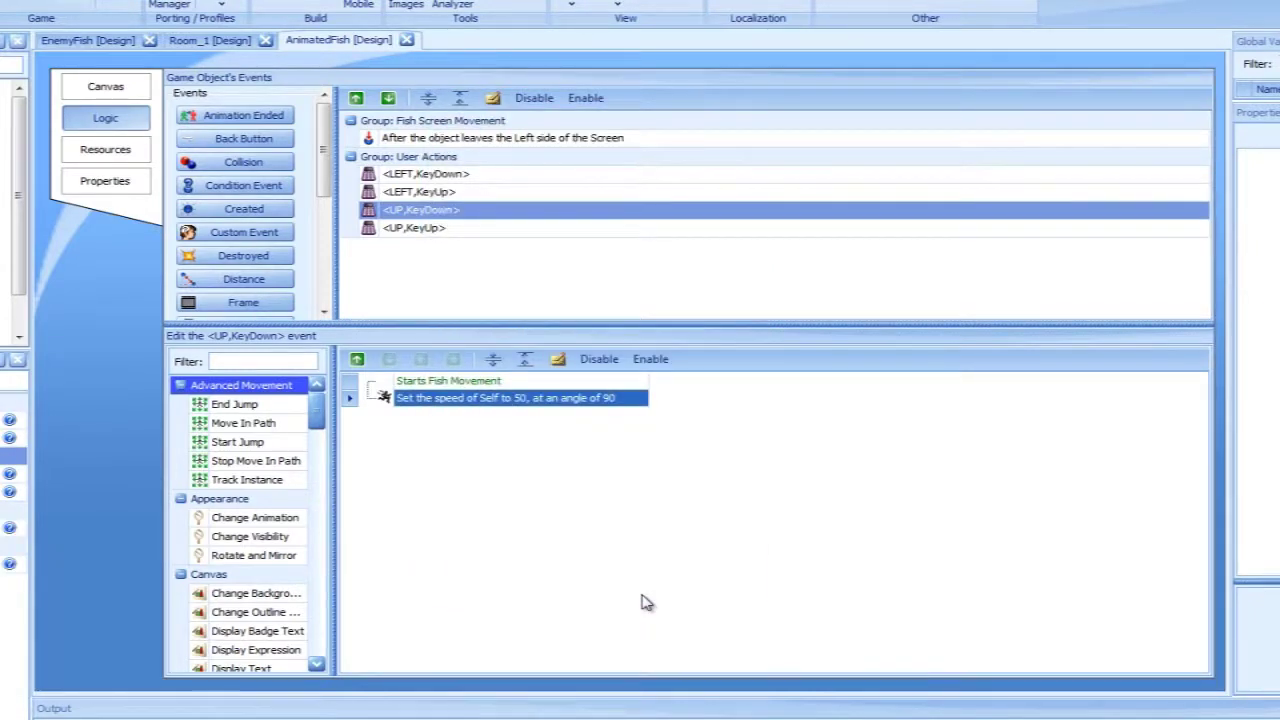
In AnimatedFish's logic, duplicate the UP KeyDown and KeyUp events and reconfigure both copies to use the Down arrow key.
{"action": "left_click", "coordinate": [446, 230], "text": "ctrl"}
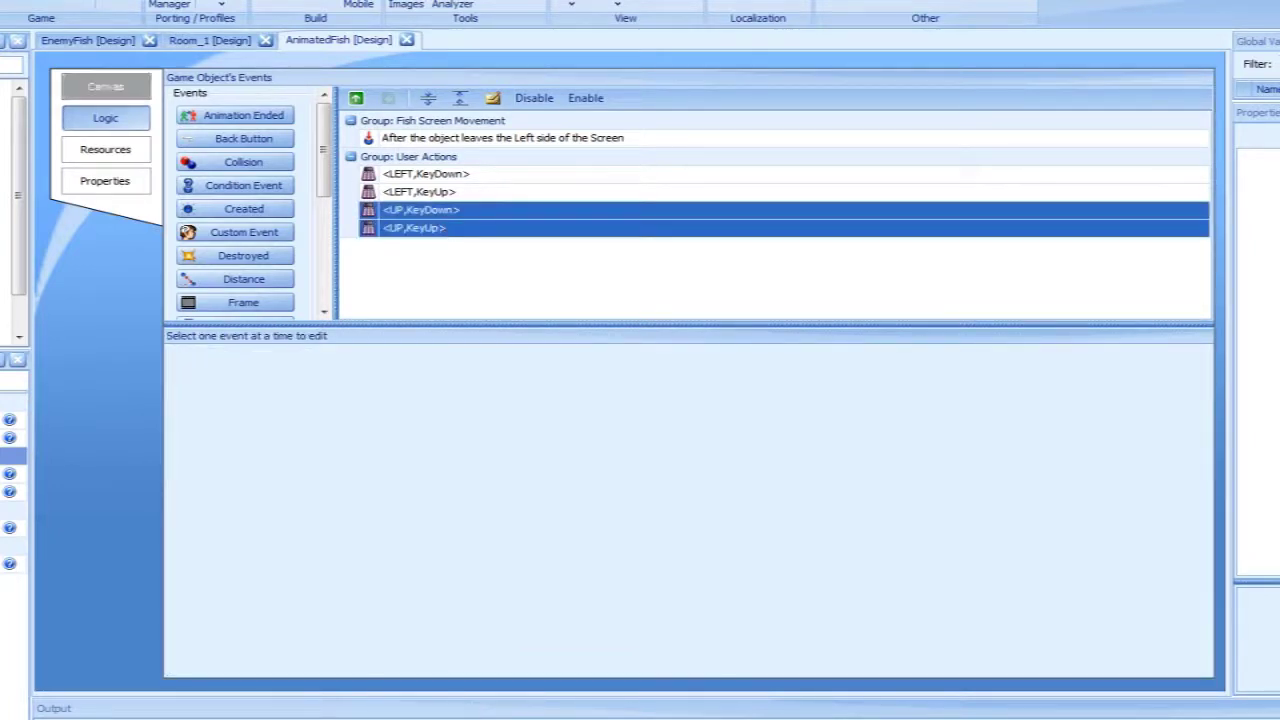
{"action": "key", "text": "ctrl+v"}
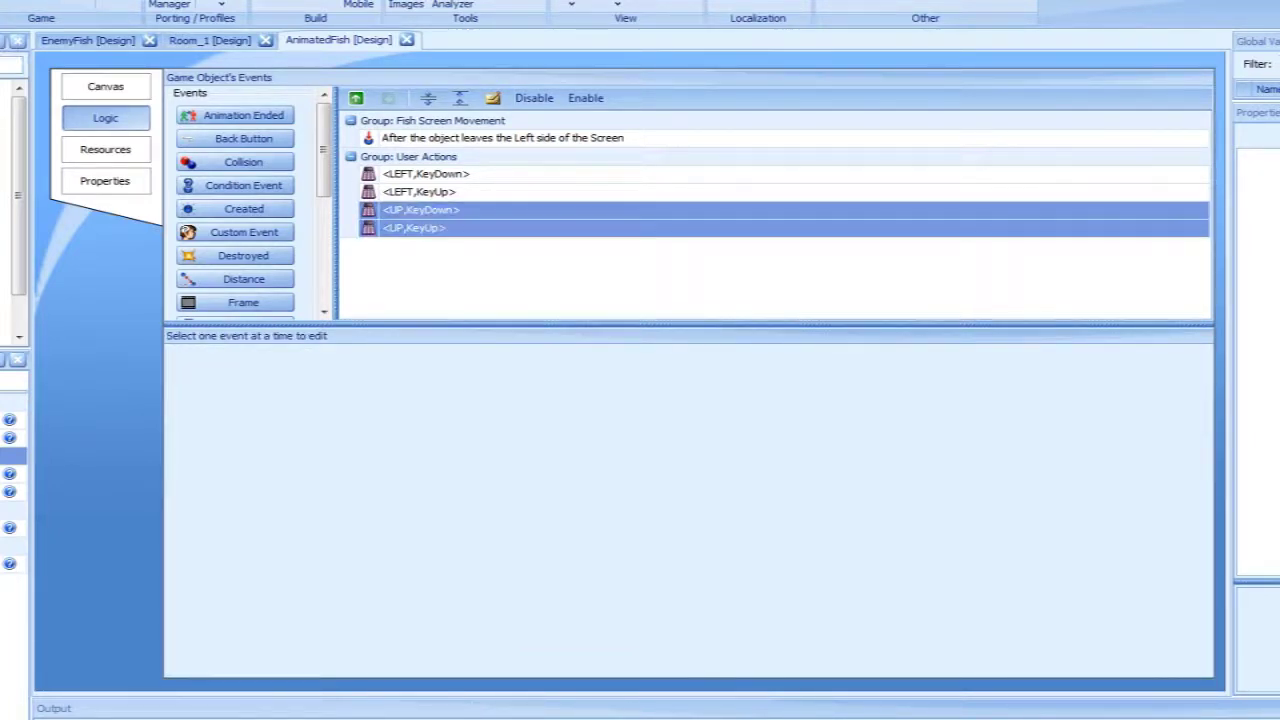
{"action": "left_click", "coordinate": [680, 421]}
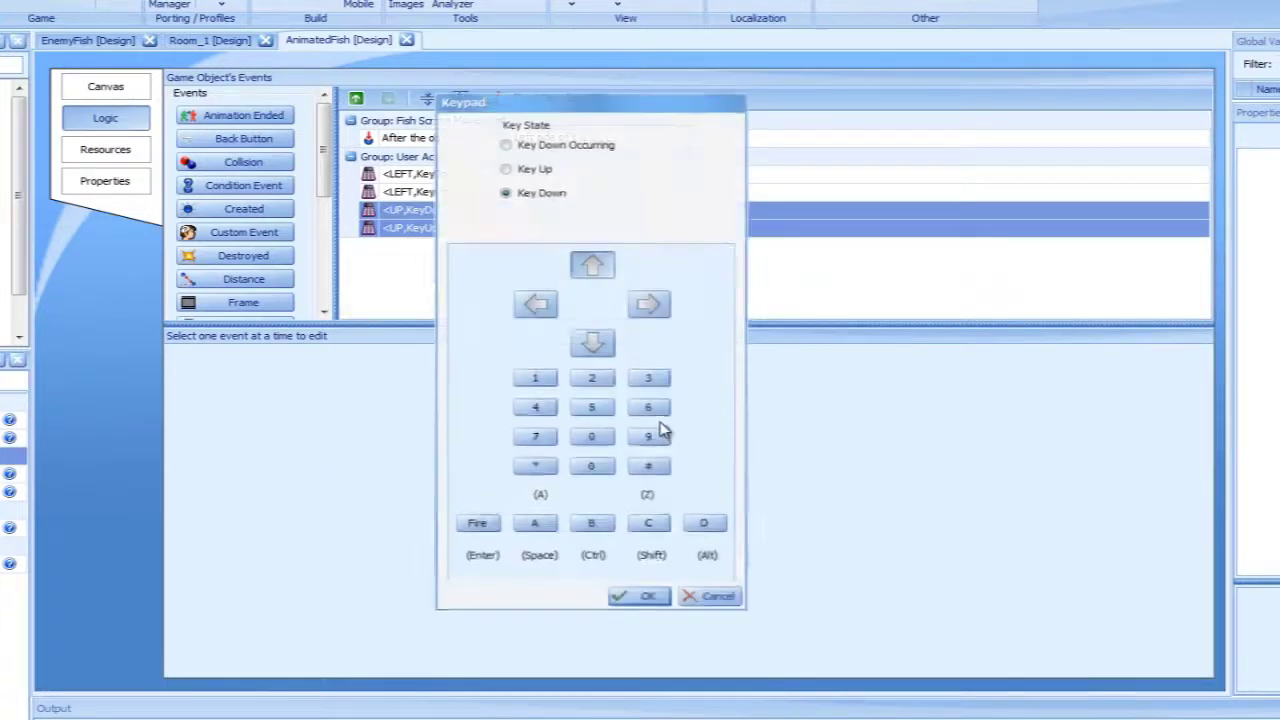
{"action": "left_click", "coordinate": [597, 352]}
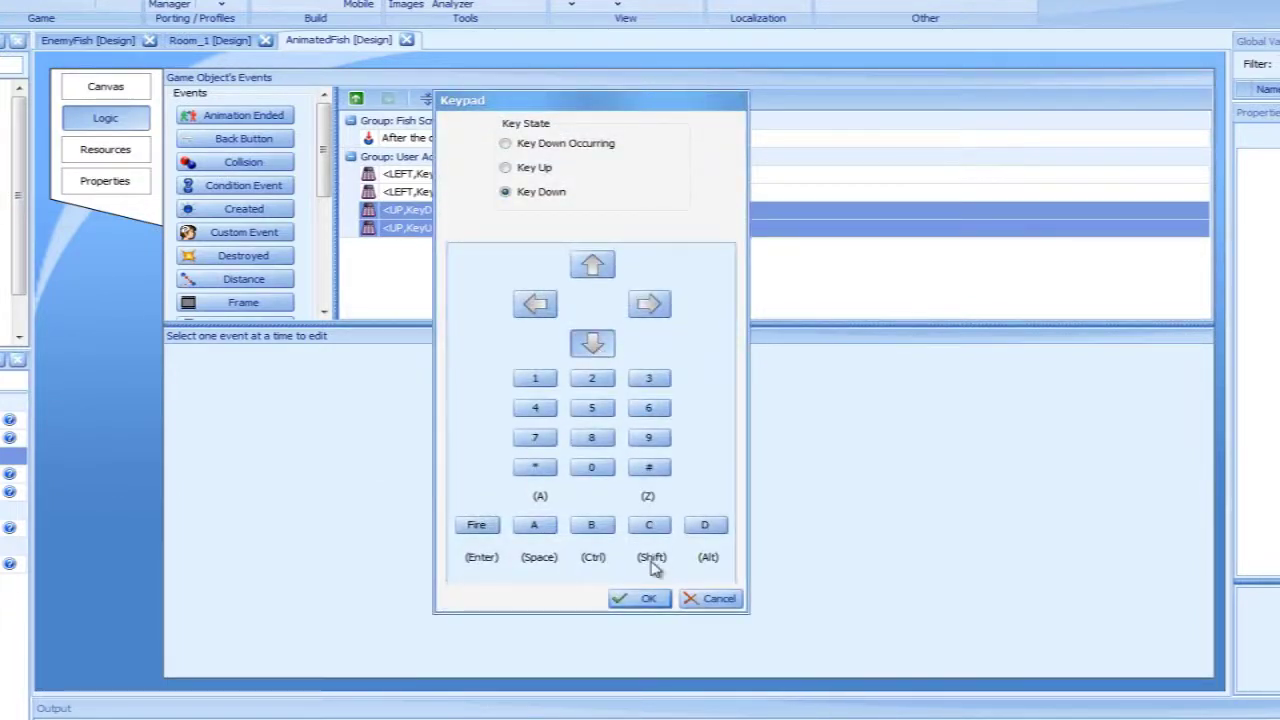
{"action": "left_click", "coordinate": [650, 598]}
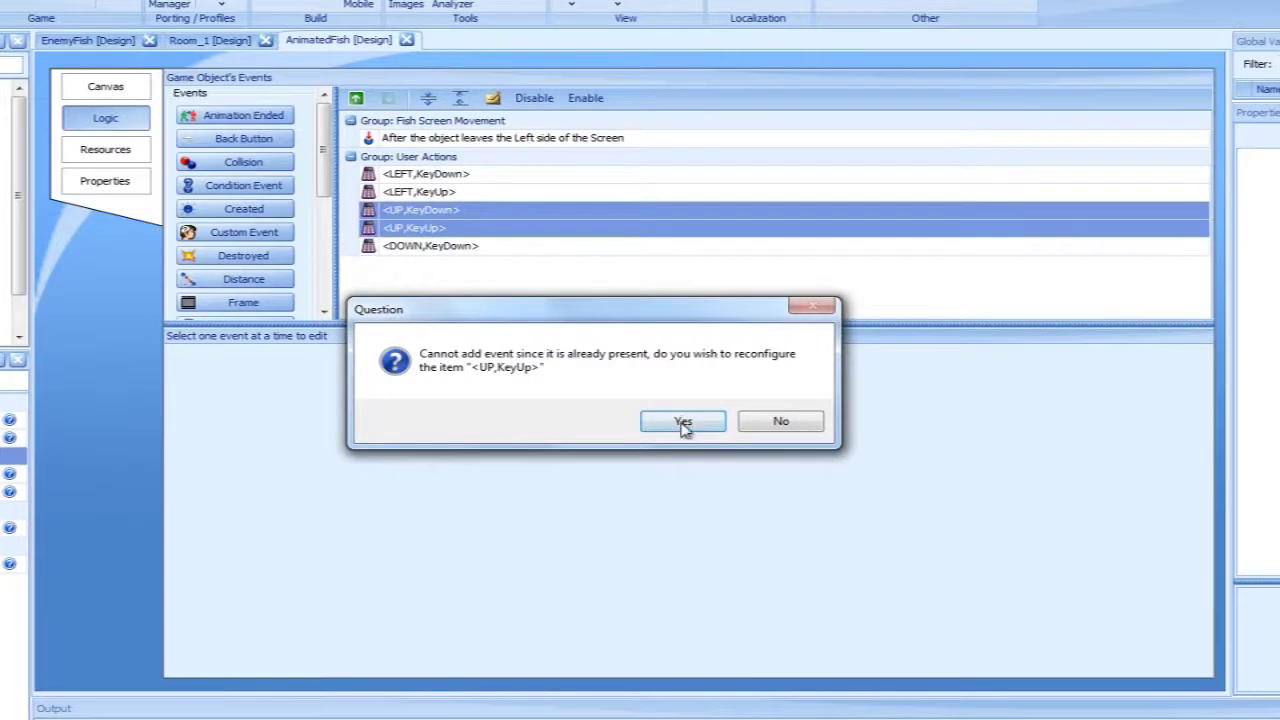
{"action": "left_click", "coordinate": [686, 424]}
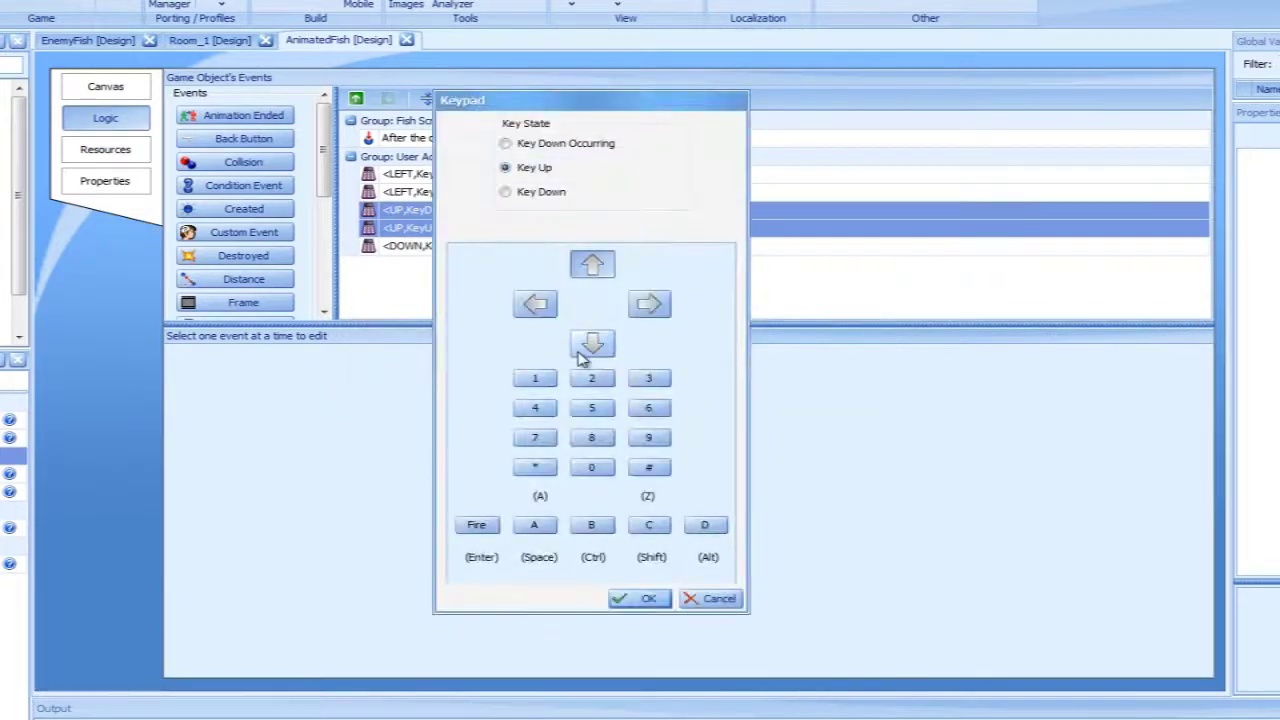
{"action": "left_click", "coordinate": [592, 343]}
{"action": "left_click", "coordinate": [650, 598]}
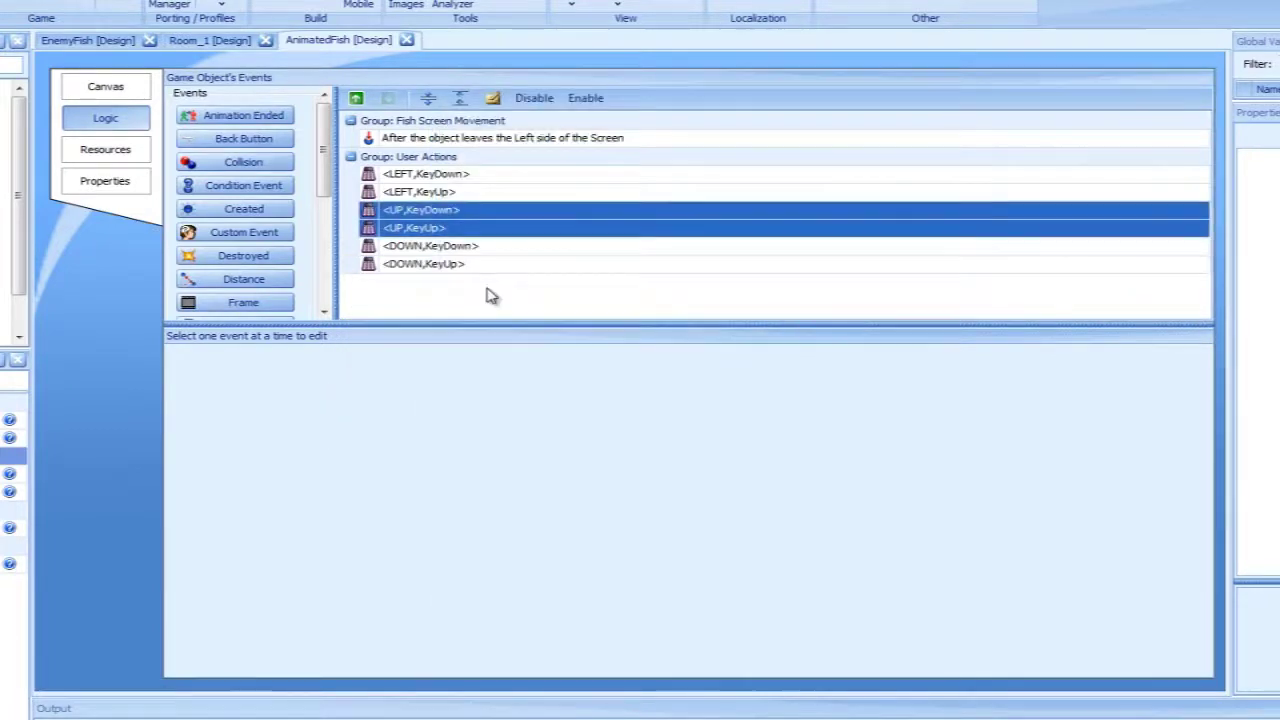
Set the direction of the Set Speed action in AnimatedFish's DOWN KeyDown event to 270.
{"action": "left_click", "coordinate": [468, 250]}
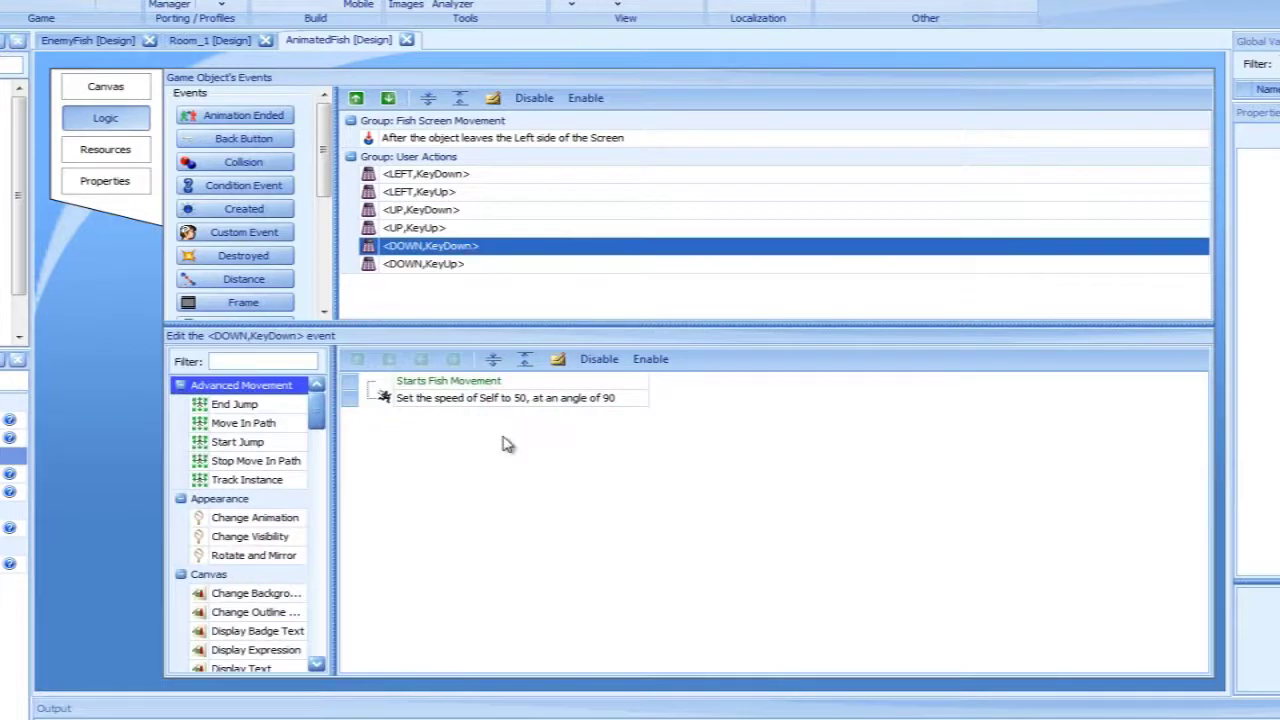
{"action": "left_click", "coordinate": [519, 399]}
{"action": "double_click", "coordinate": [520, 396]}
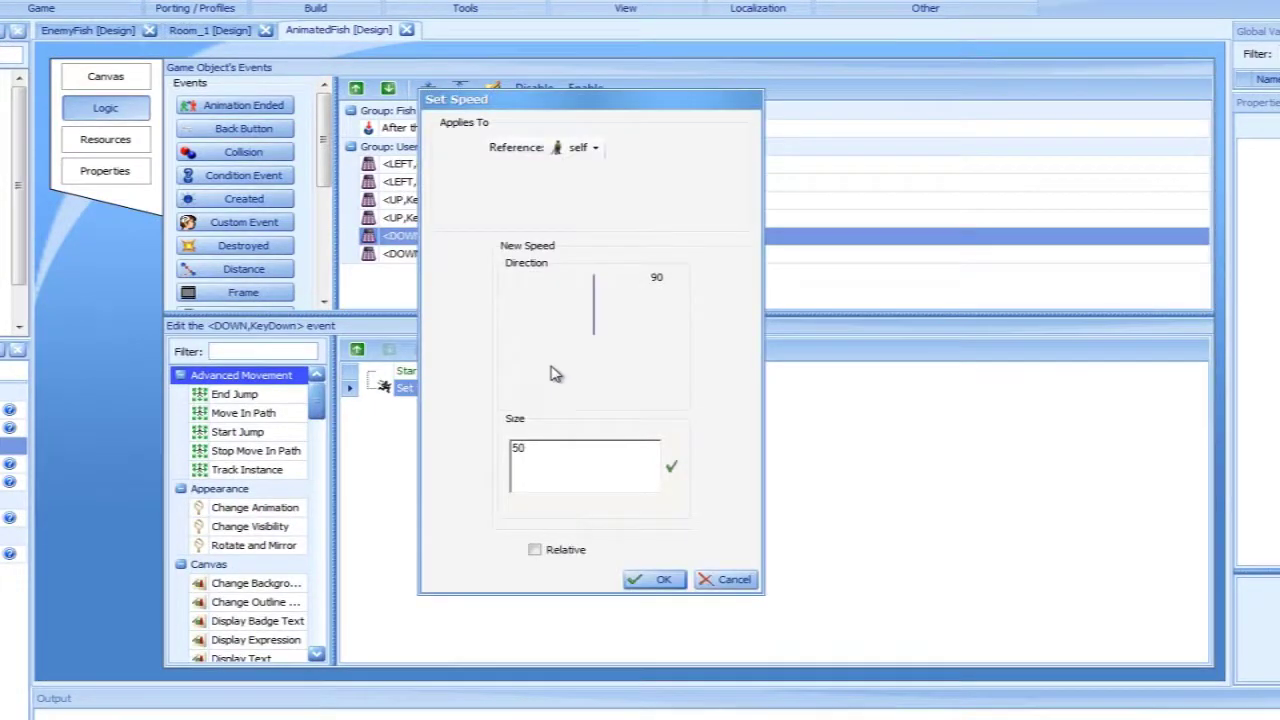
{"action": "left_click", "coordinate": [593, 373]}
{"action": "left_click_drag", "start_coordinate": [593, 373], "coordinate": [603, 374]}
{"action": "key", "text": "Tab"}
{"action": "mouse_move", "coordinate": [594, 358]}
{"action": "left_mouse_down"}
{"action": "mouse_move", "coordinate": [595, 395]}
{"action": "mouse_move", "coordinate": [600, 376]}
{"action": "left_mouse_up"}
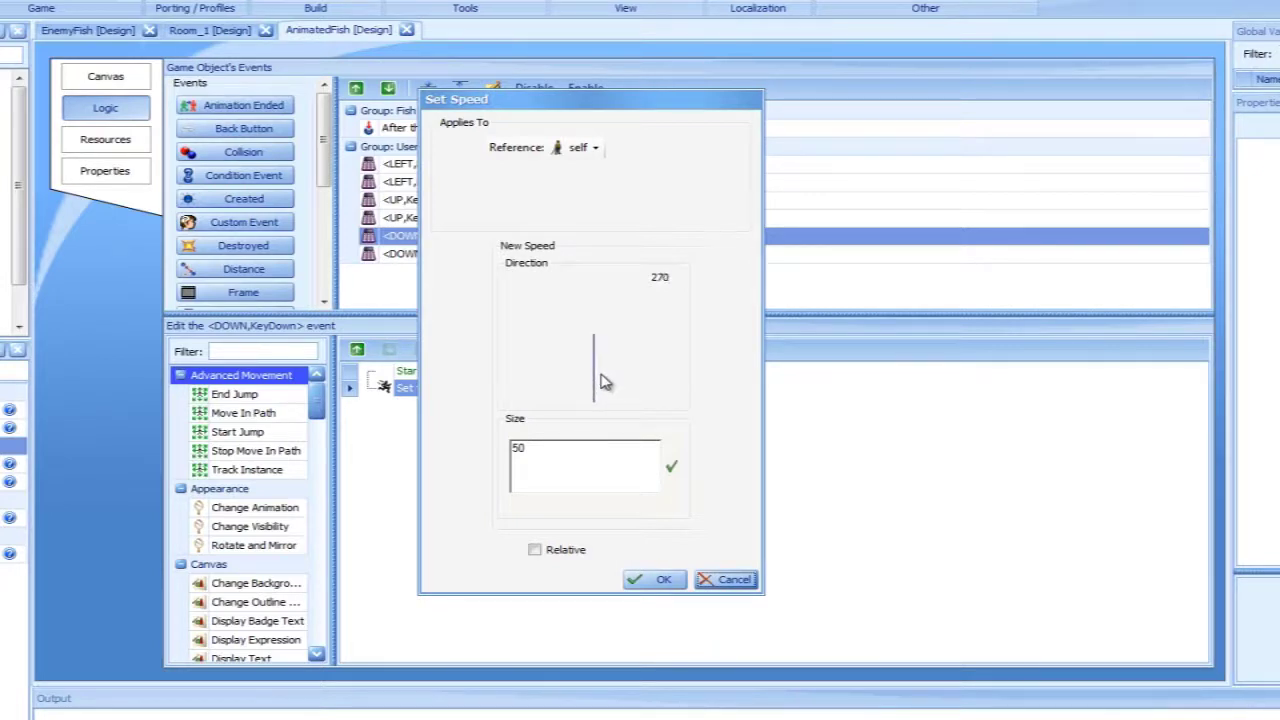
{"action": "left_click", "coordinate": [661, 586]}
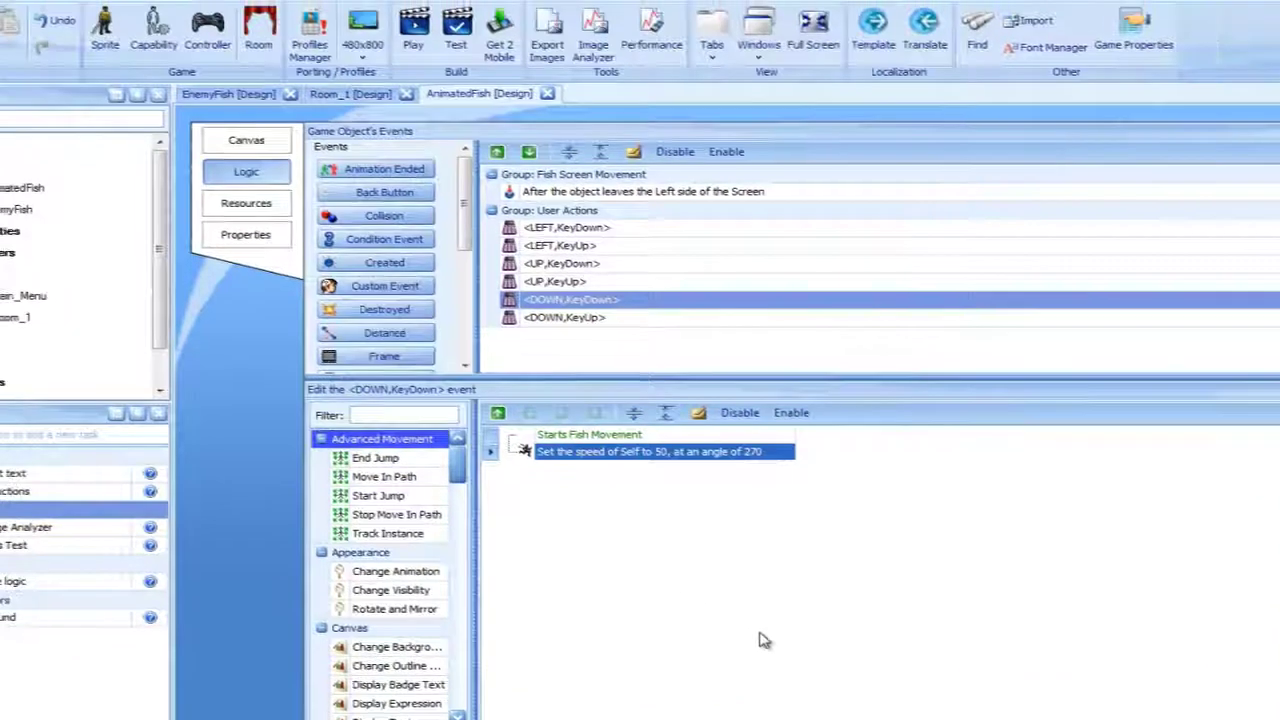
Run the game in the simulator and skip to Room_1 to test AnimatedFish's up and down movement.
{"action": "left_click", "coordinate": [113, 12]}
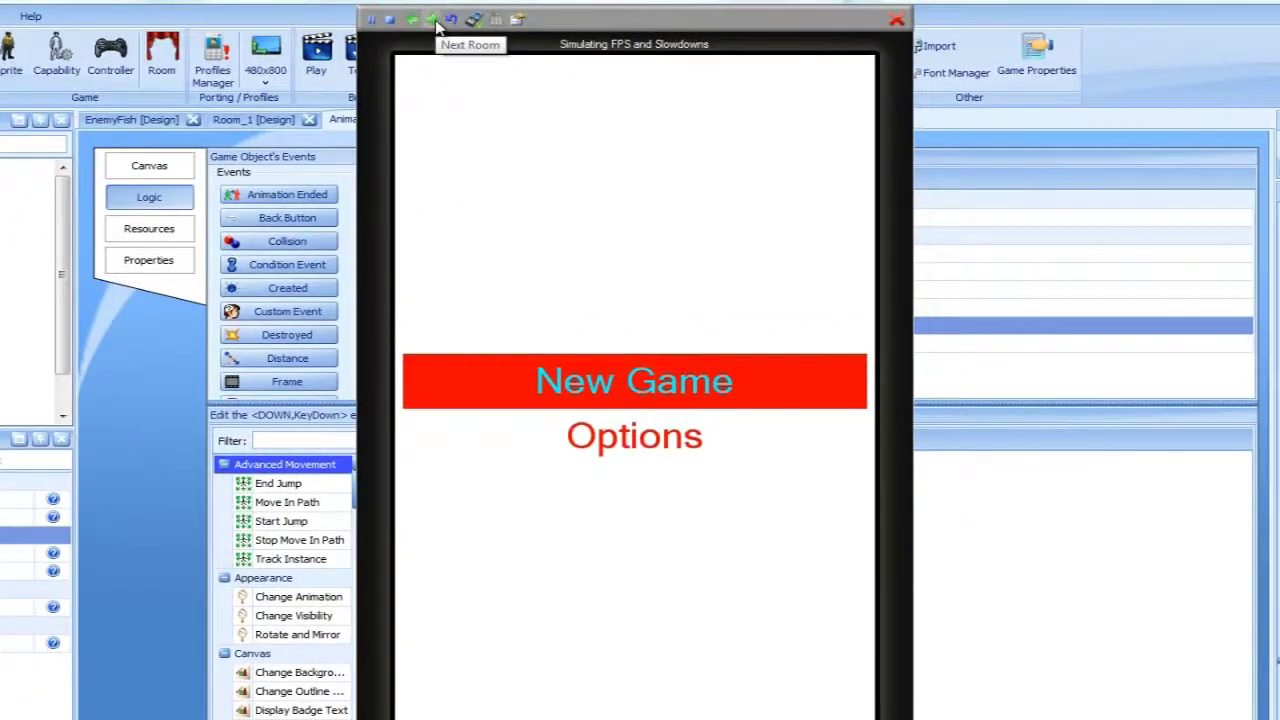
{"action": "left_click", "coordinate": [436, 27]}
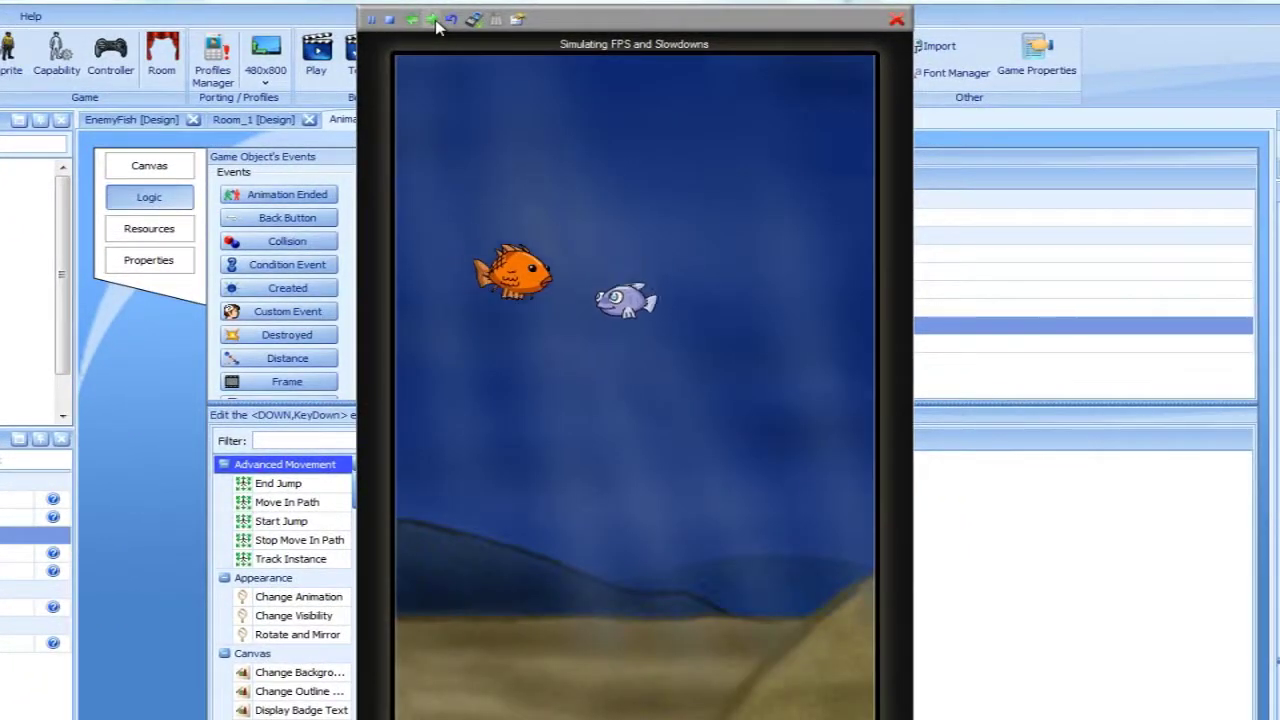